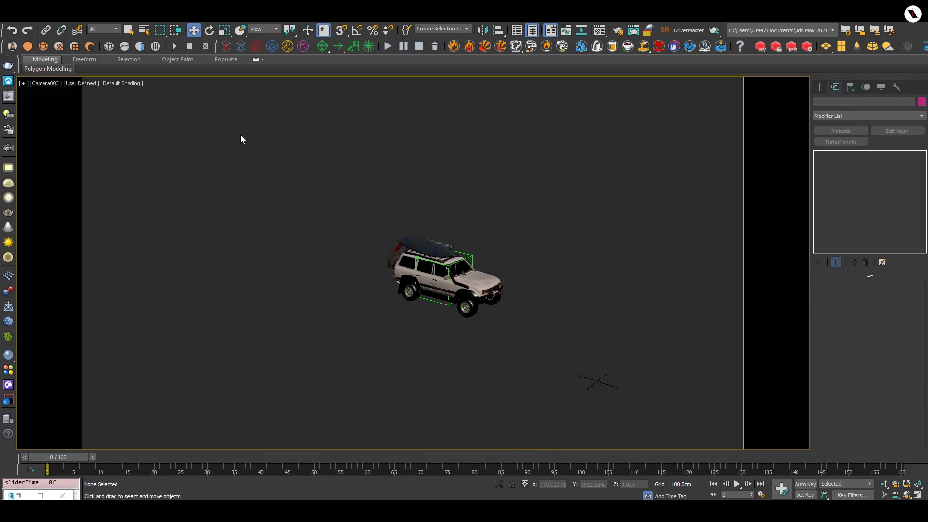
- Create a Phoenix FD LiquidSim box around the SUV, setting its footprint and height
click(242, 46)
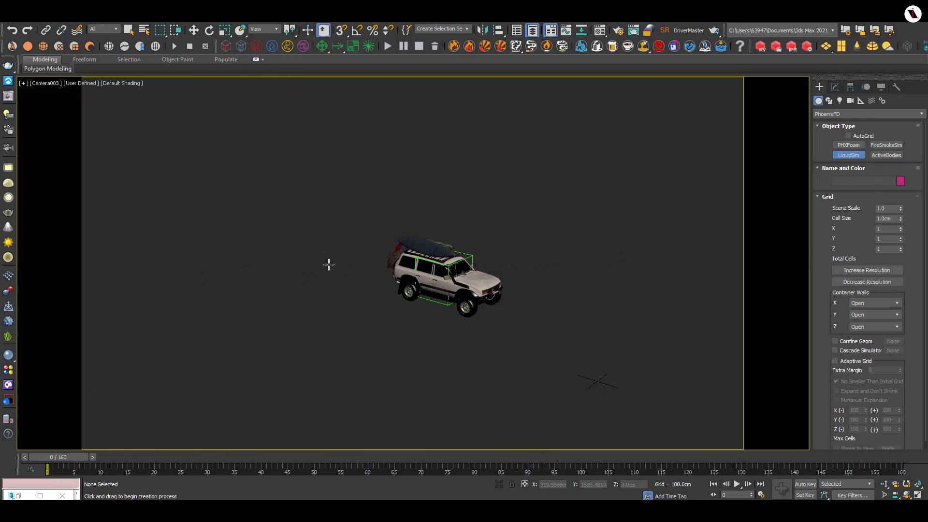
drag(278, 305, 625, 300)
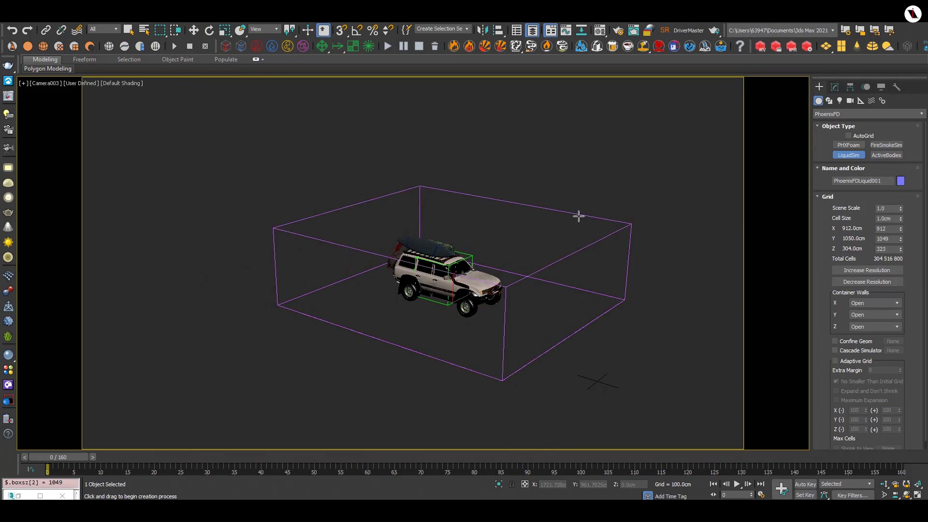
click(579, 215)
- Set the liquid simulator's Grid Scene Scale to 10
key(w)
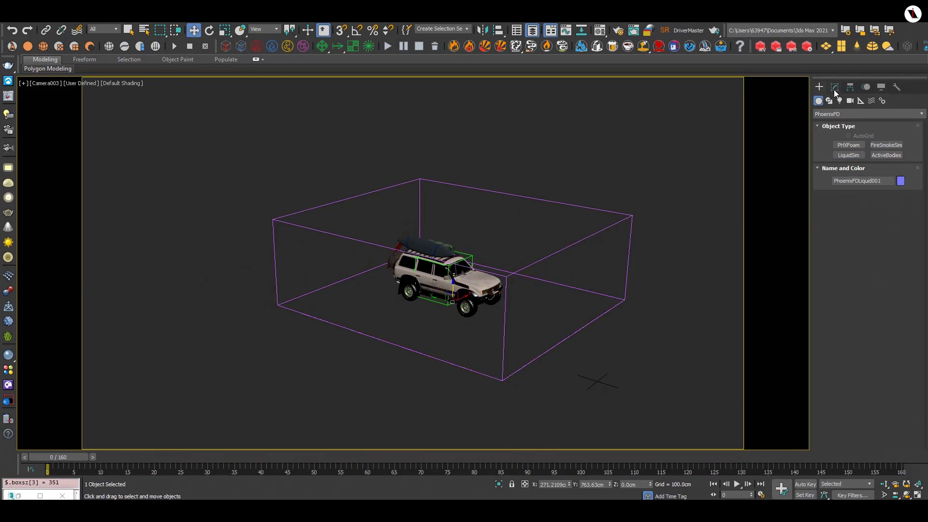
click(833, 89)
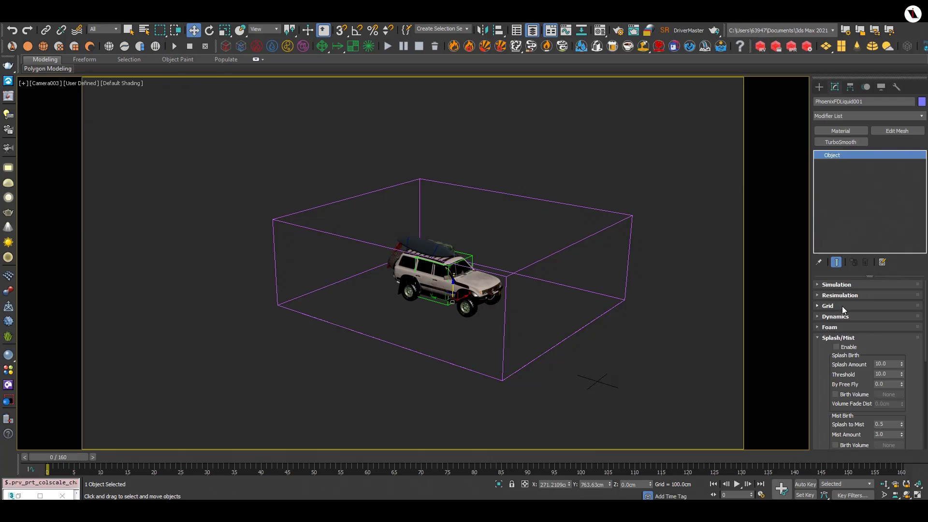
click(842, 306)
click(890, 318)
key(Return)
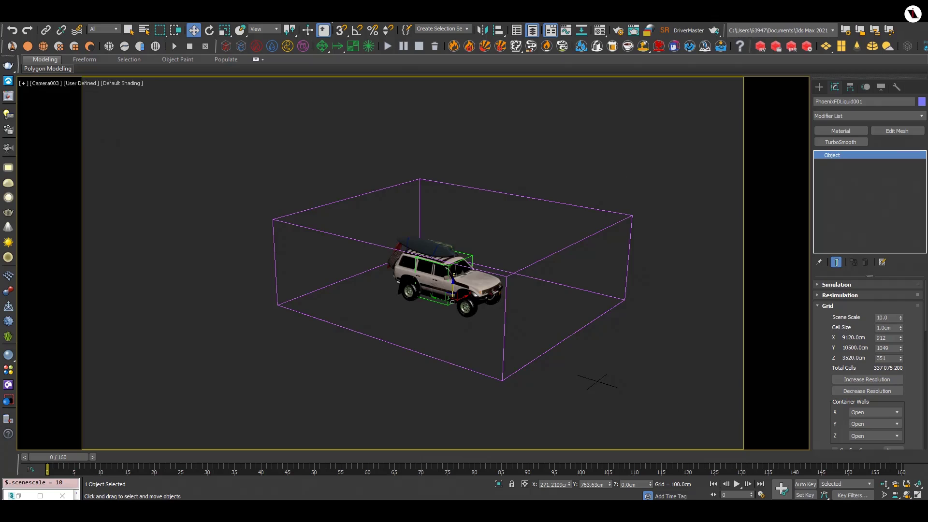
- Verify the system units remain centimetres and close Units Setup unchanged
click(368, 23)
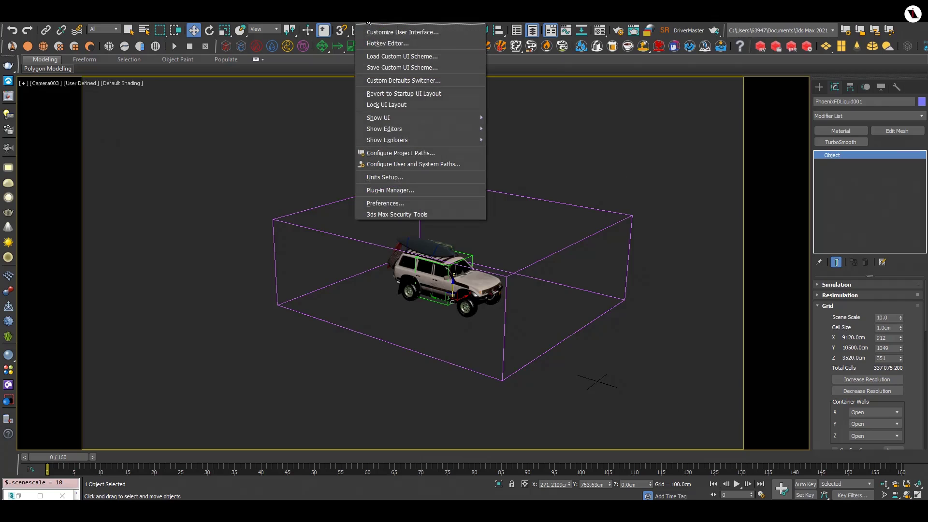
click(385, 177)
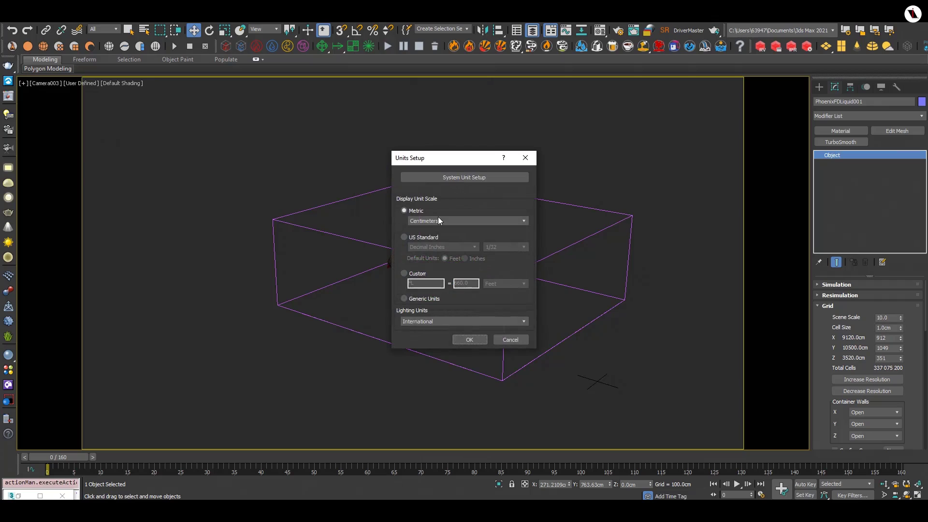
click(453, 177)
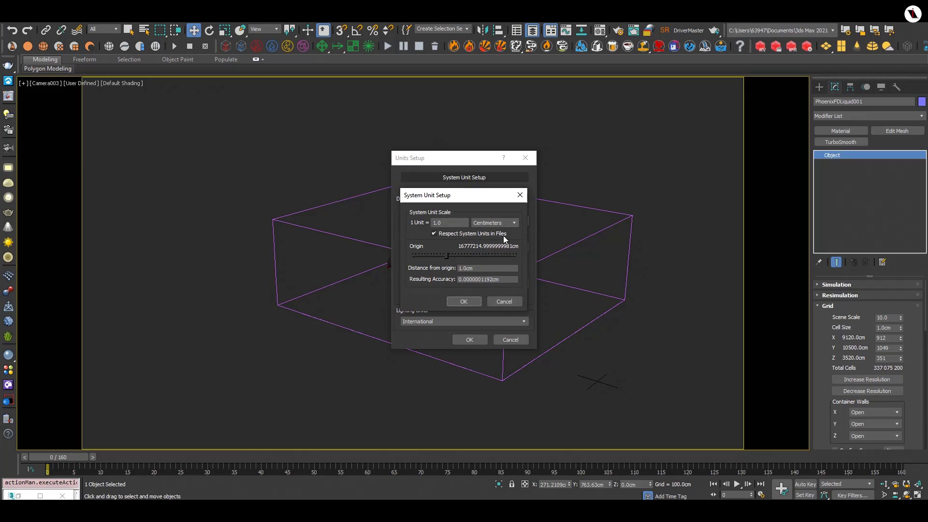
click(464, 301)
click(469, 339)
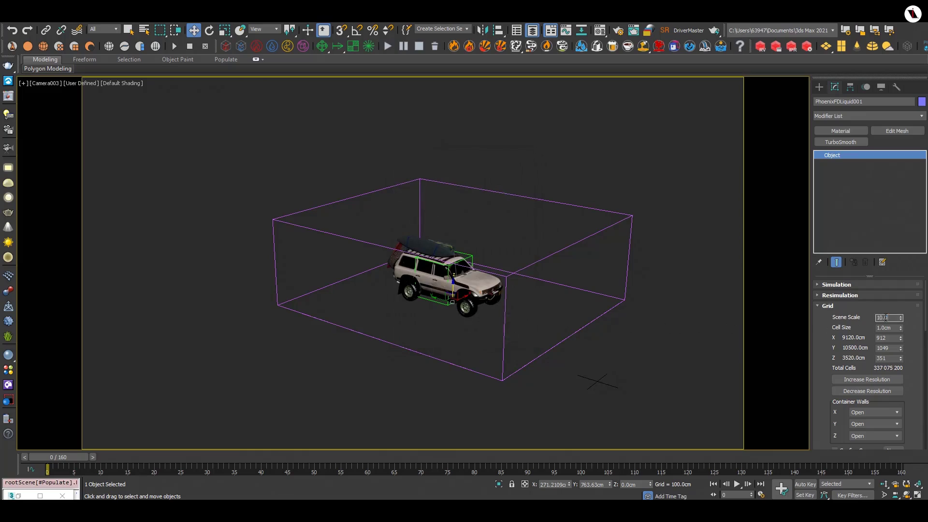
- Set the liquid grid's cell size to 1.85cm
scroll(871, 309, down, 1)
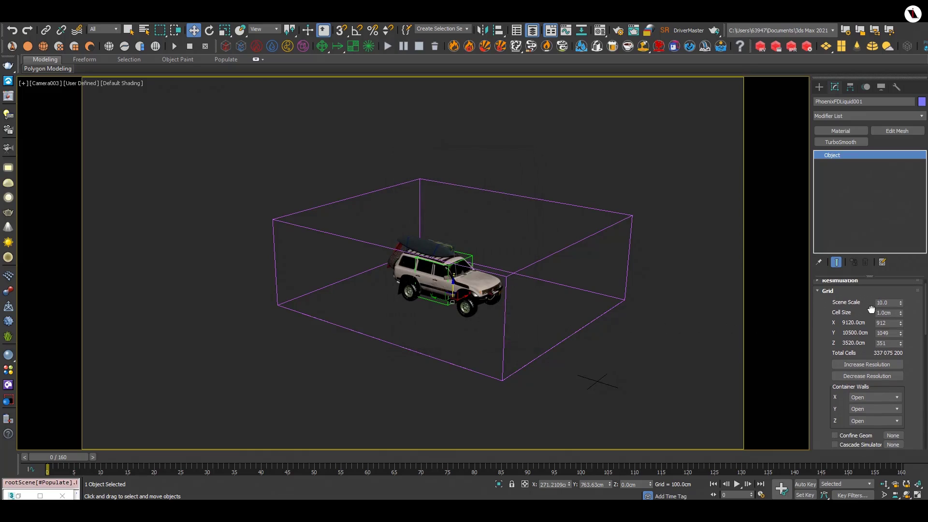
double_click(891, 313)
text(1.85)
drag(828, 324, 830, 335)
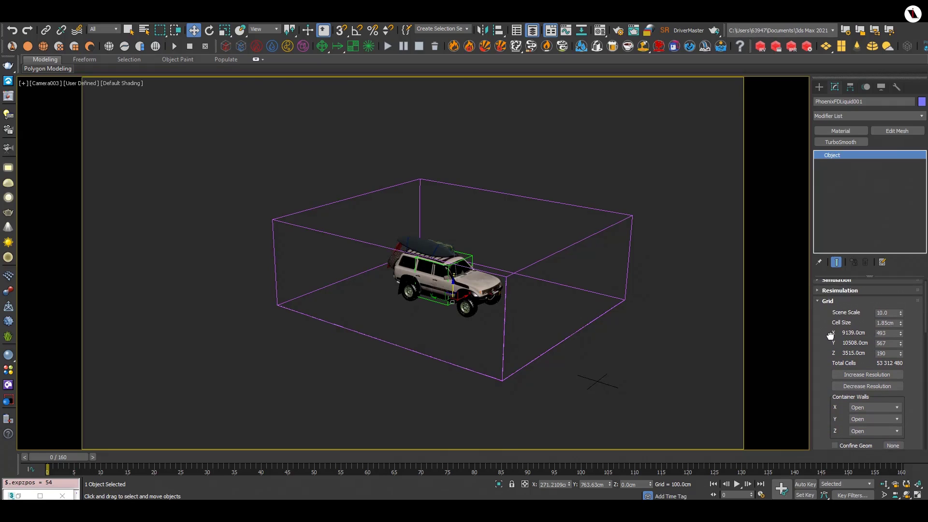
- Enlarge the liquid container to 683 × 950 × 202 cells along X, Y and Z
drag(899, 333, 904, 316)
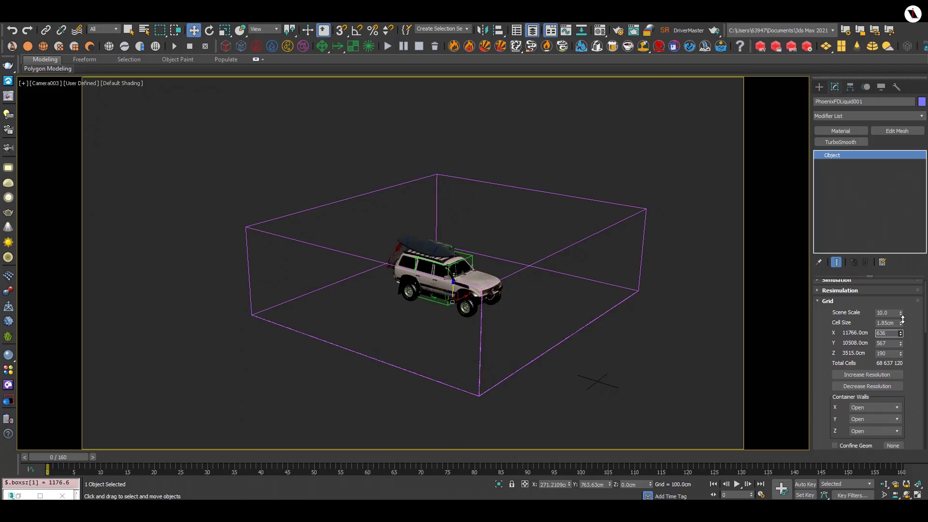
drag(903, 317, 902, 335)
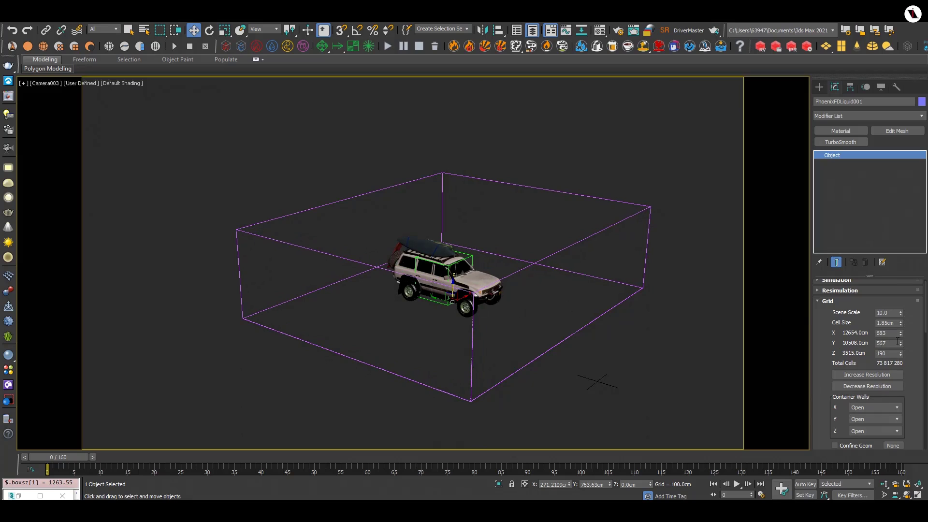
drag(901, 344, 903, 314)
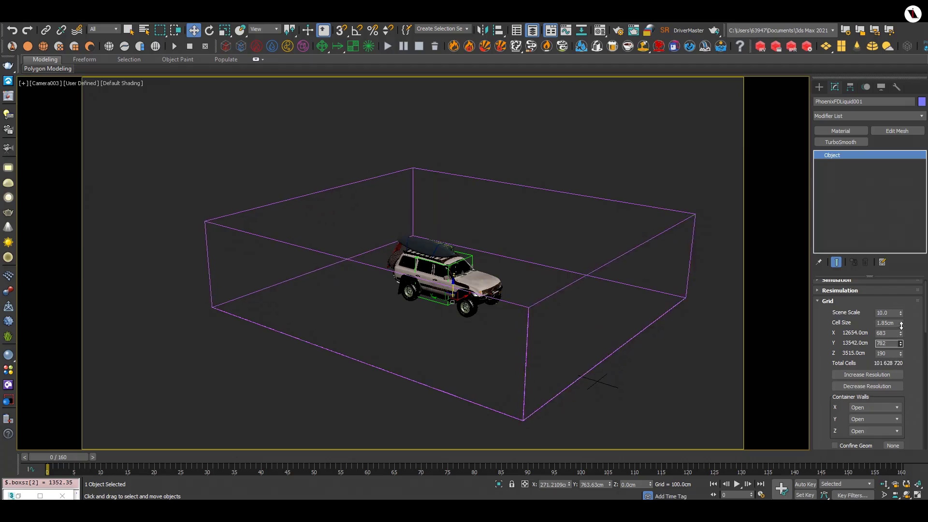
drag(904, 315, 901, 341)
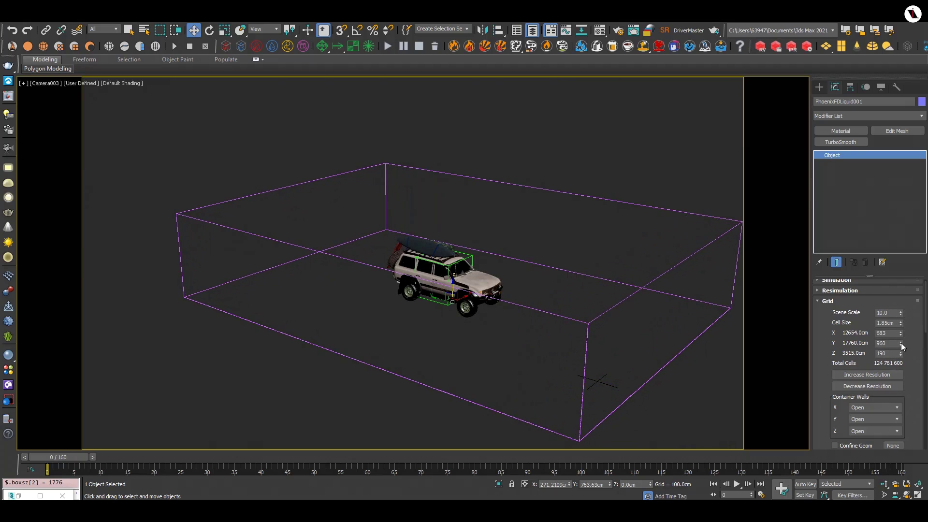
drag(900, 352, 901, 355)
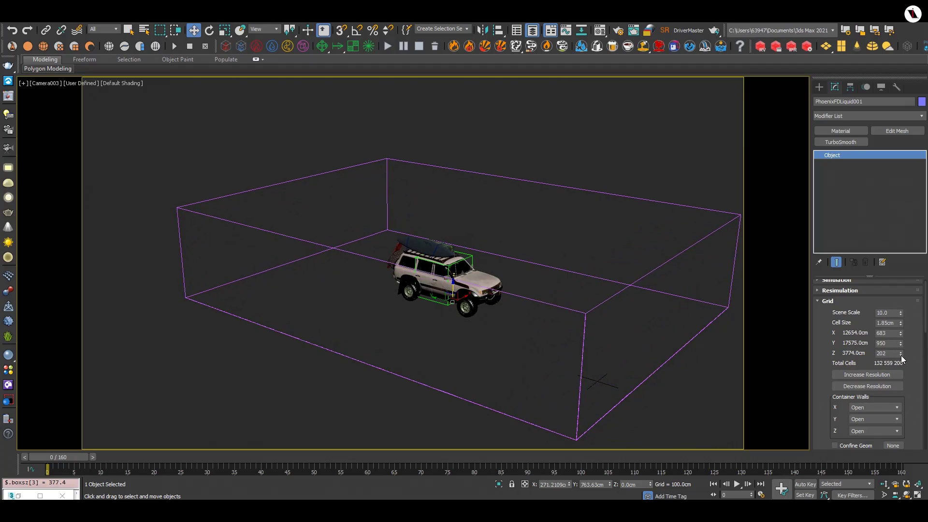
drag(75, 456, 80, 441)
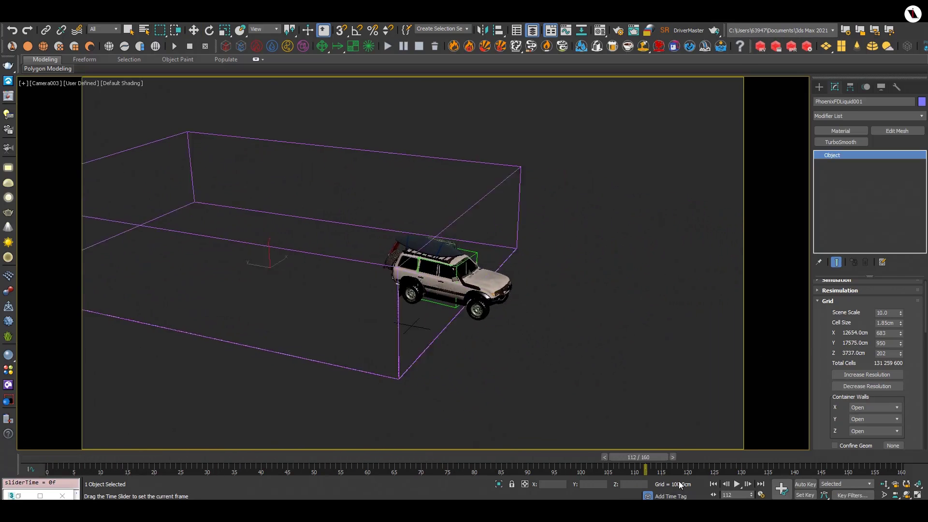
- Link the liquid container to the SUV so it follows the car's animation
drag(133, 425, 48, 424)
key(w)
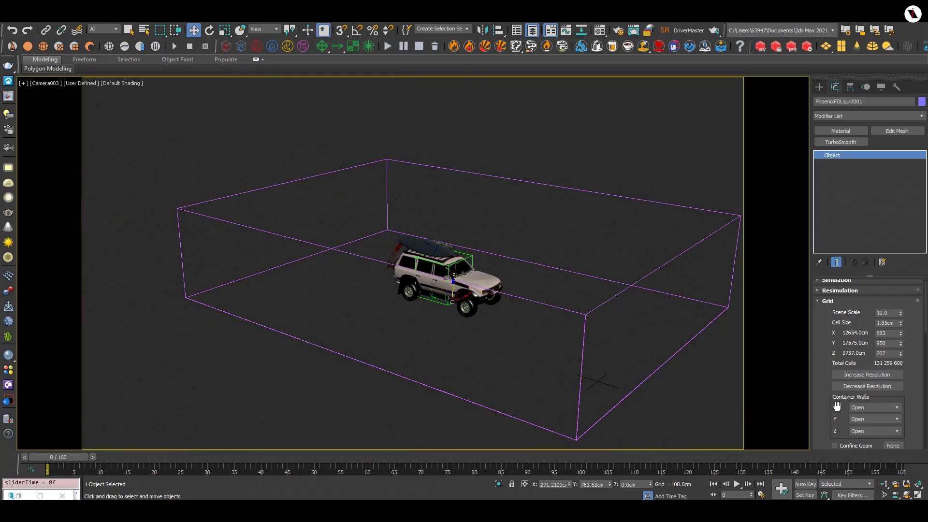
scroll(828, 340, down, 2)
scroll(828, 340, up, 3)
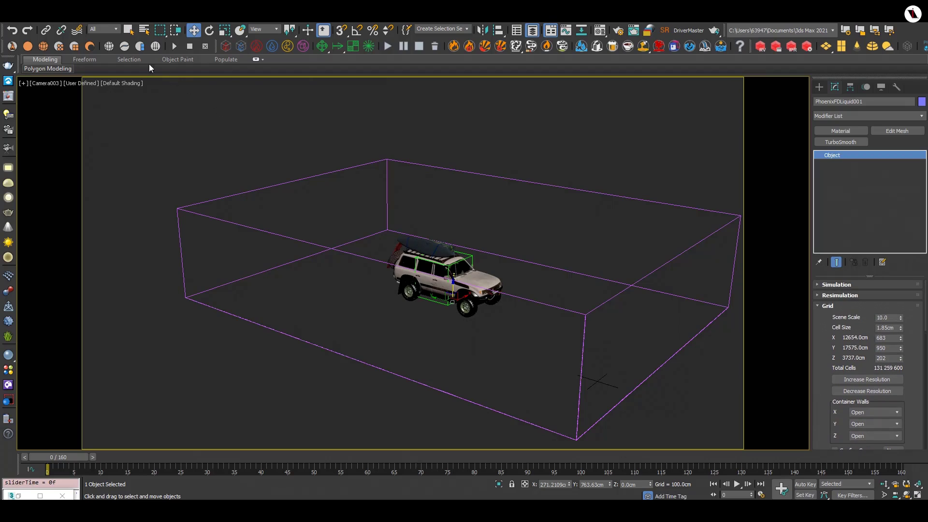
click(45, 31)
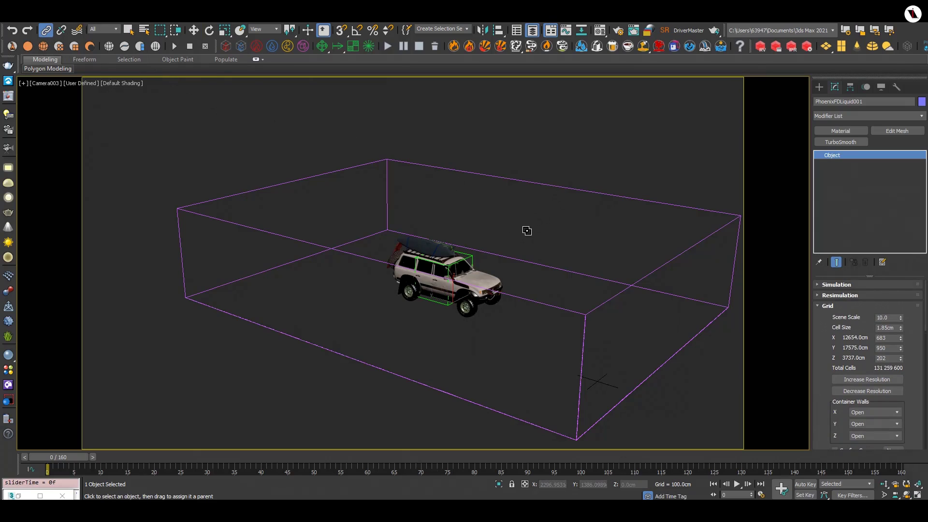
drag(474, 258, 504, 256)
mouse_move(56, 459)
mouse_down()
mouse_move(854, 468)
mouse_move(140, 433)
mouse_move(58, 459)
mouse_up()
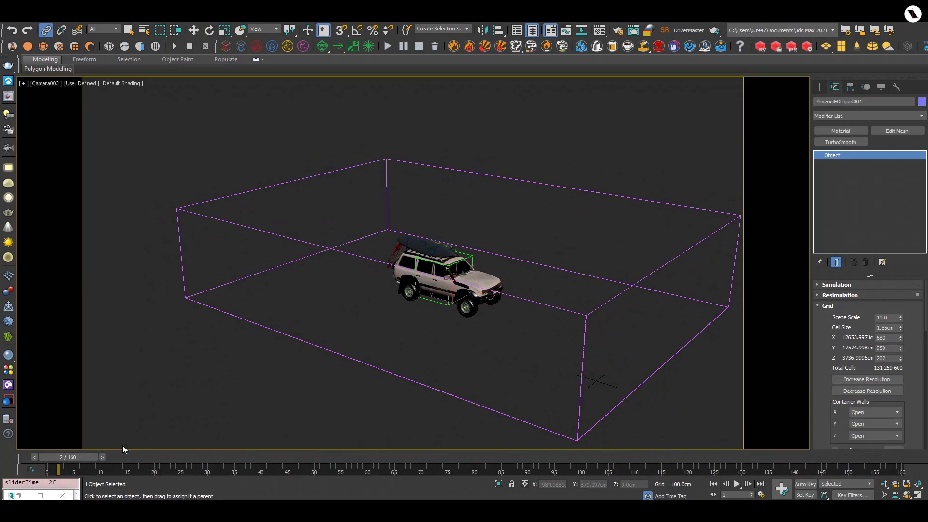
key(Home)
- Shift the liquid container about 318 cm along Y and collapse the Grid and Splash/Mist rollouts
key(w)
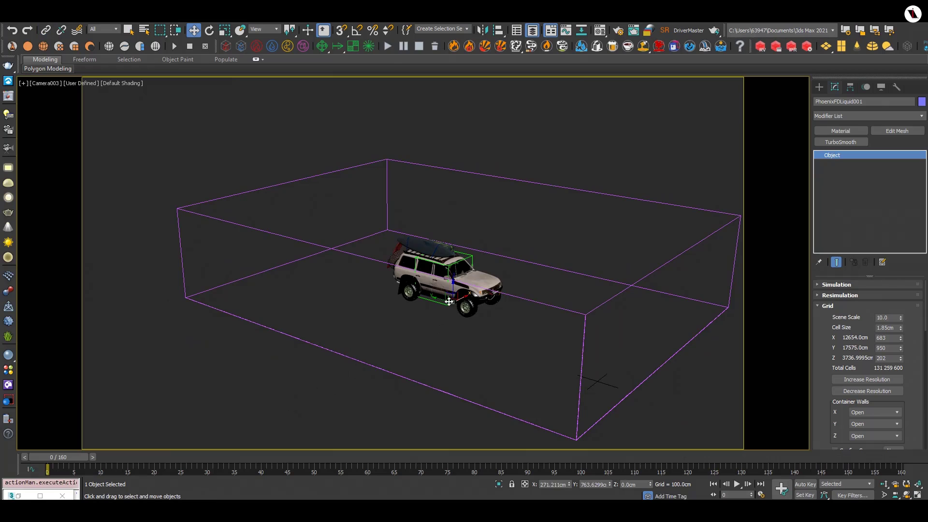
drag(443, 300, 389, 280)
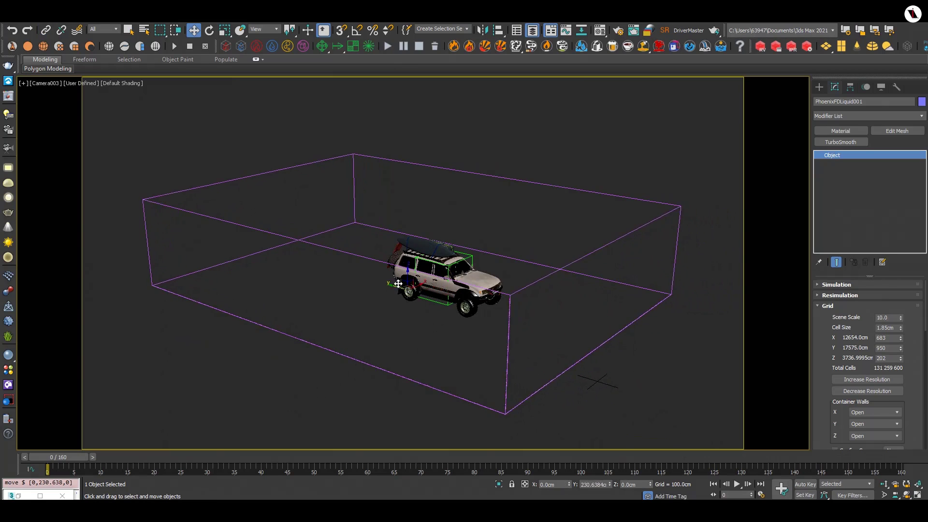
drag(388, 280, 383, 280)
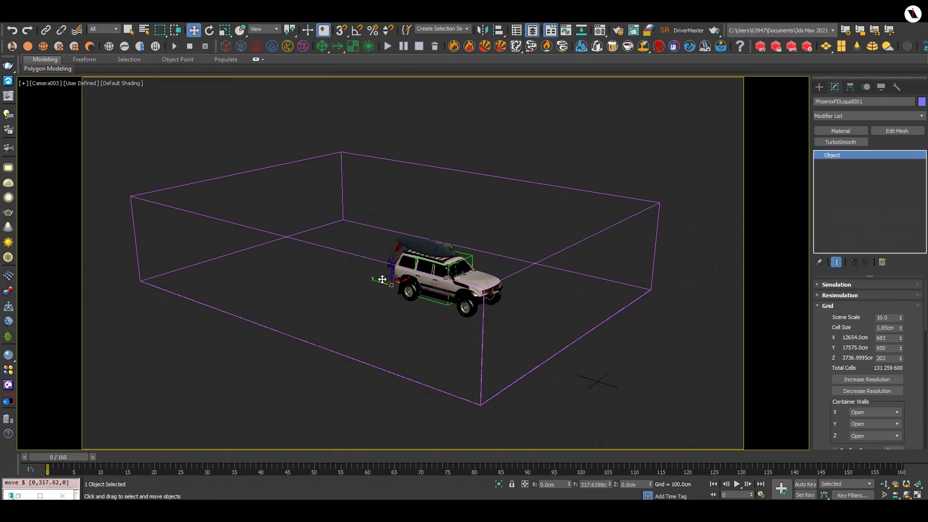
click(824, 306)
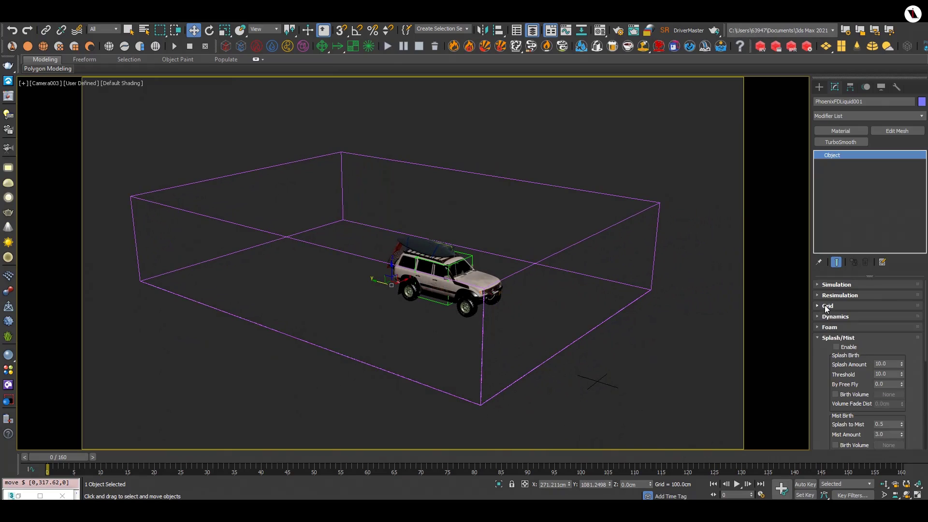
click(817, 338)
mouse_move(58, 456)
mouse_down()
mouse_move(878, 464)
mouse_move(39, 399)
mouse_up()
key(w)
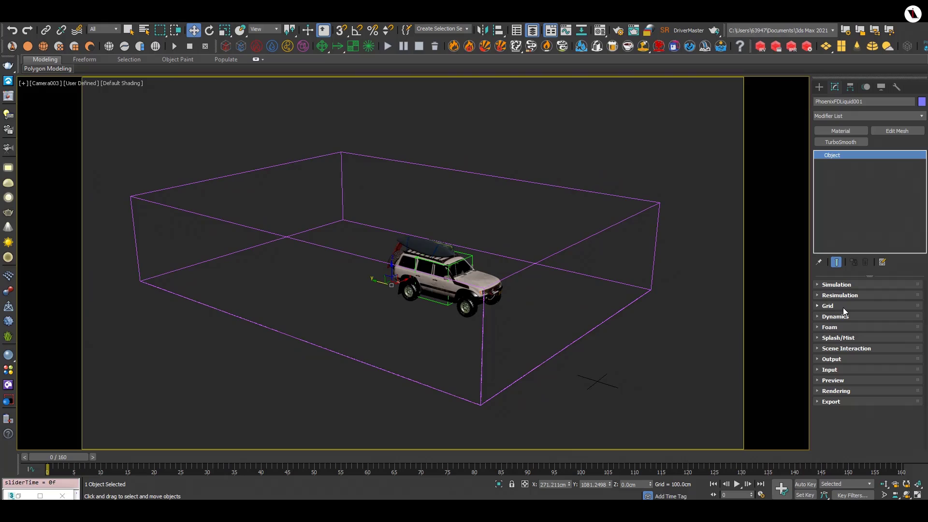
- Enable Initial Fill Up at 10% and set 8 steps per frame in Dynamics
click(835, 317)
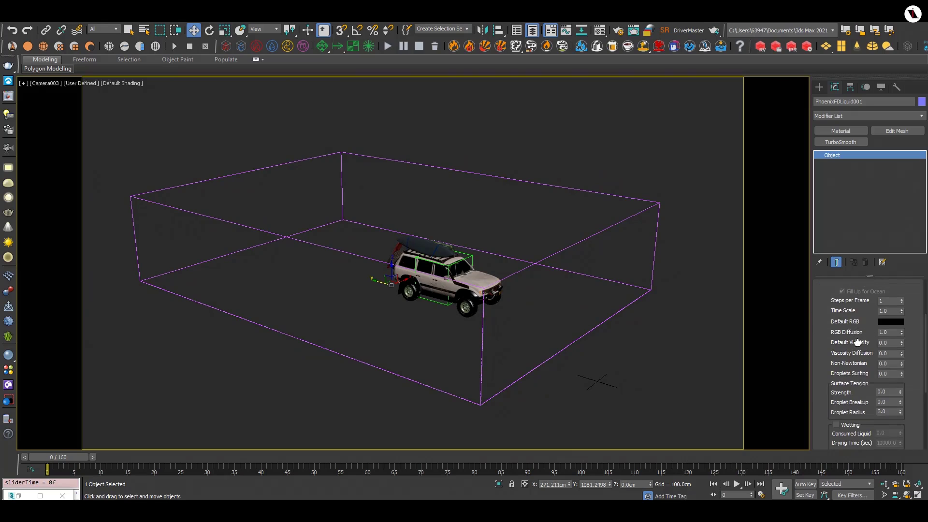
scroll(848, 388, down, 1)
click(846, 338)
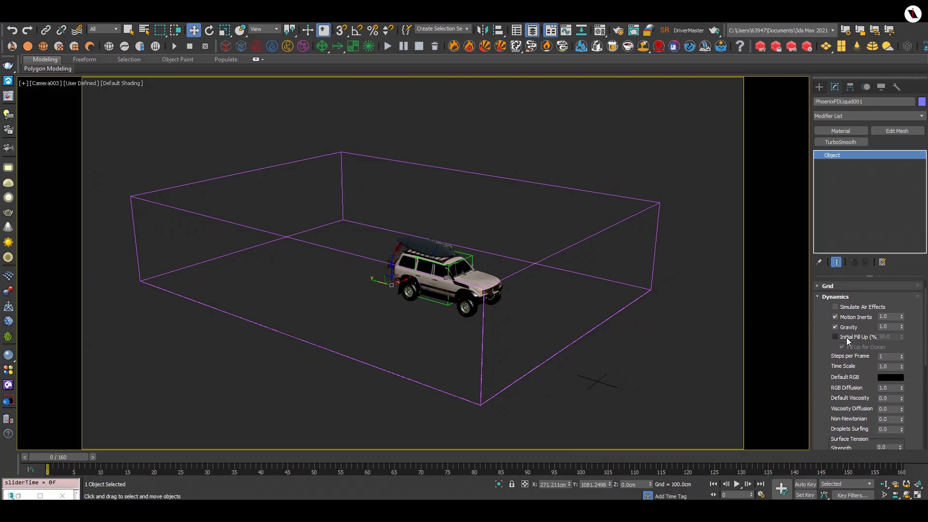
double_click(897, 337)
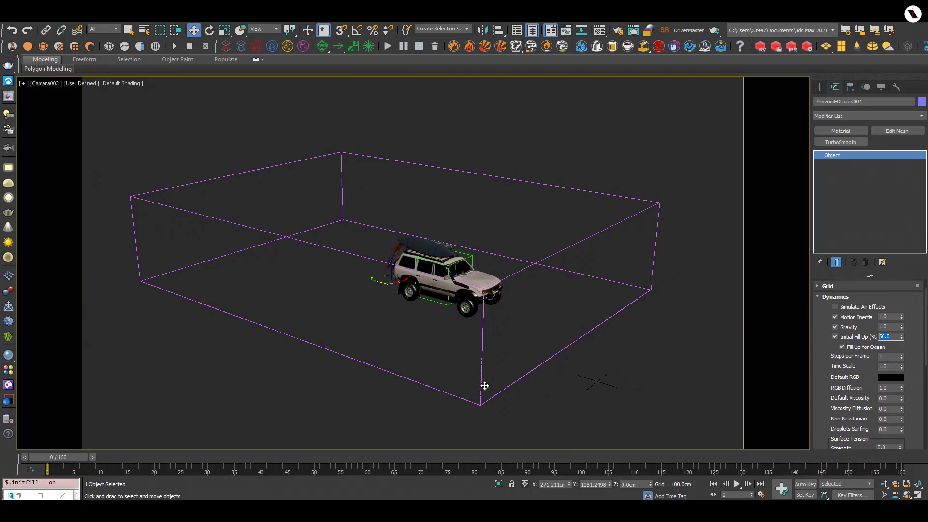
text(10)
key(Return)
scroll(867, 358, down, 1)
double_click(885, 331)
text(8)
key(Return)
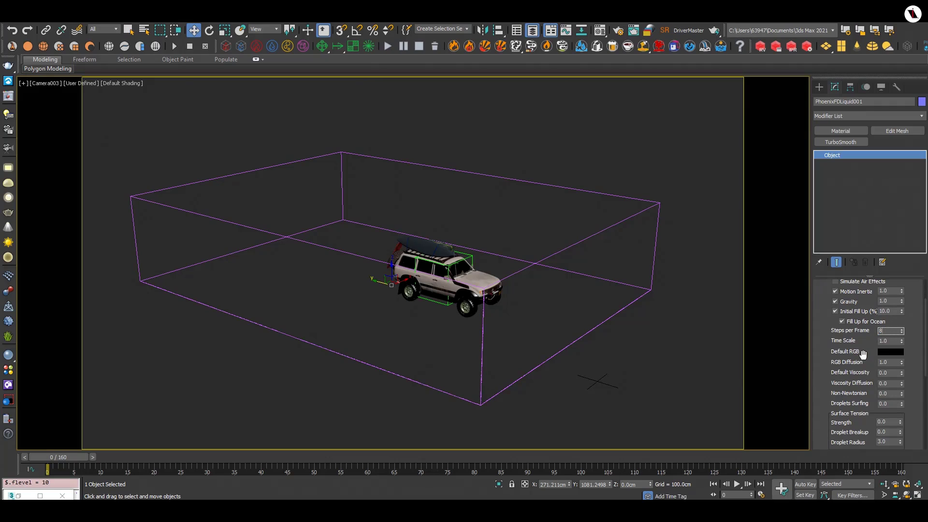
- Turn on Wetting with a drying time of 3 seconds
scroll(862, 355, down, 1)
scroll(860, 367, down, 1)
scroll(859, 357, down, 1)
scroll(858, 338, down, 1)
scroll(855, 321, down, 1)
click(835, 373)
double_click(887, 391)
text(3)
key(Return)
- Collapse the Dynamics rollout so only the section headings remain
scroll(870, 367, down, 2)
scroll(866, 341, down, 1)
scroll(862, 346, up, 2)
scroll(856, 357, up, 1)
scroll(848, 376, up, 2)
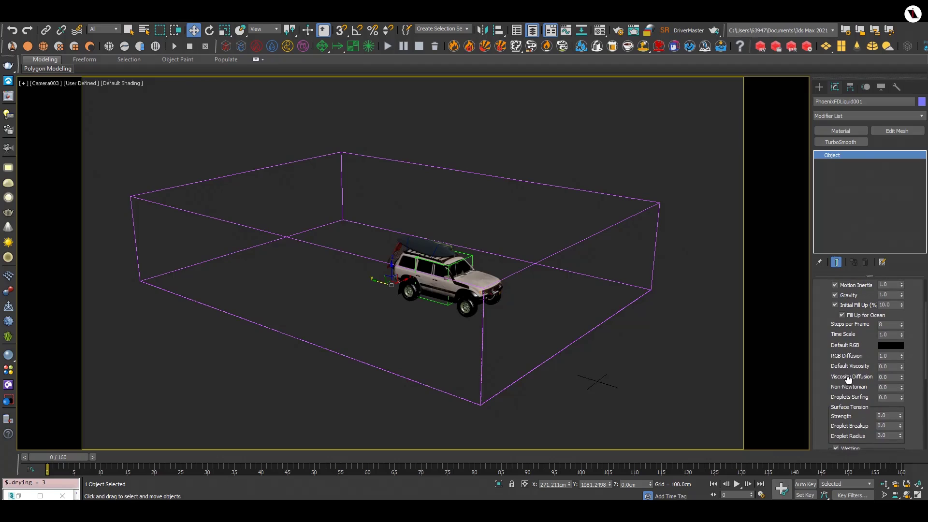
scroll(847, 397, up, 2)
click(824, 315)
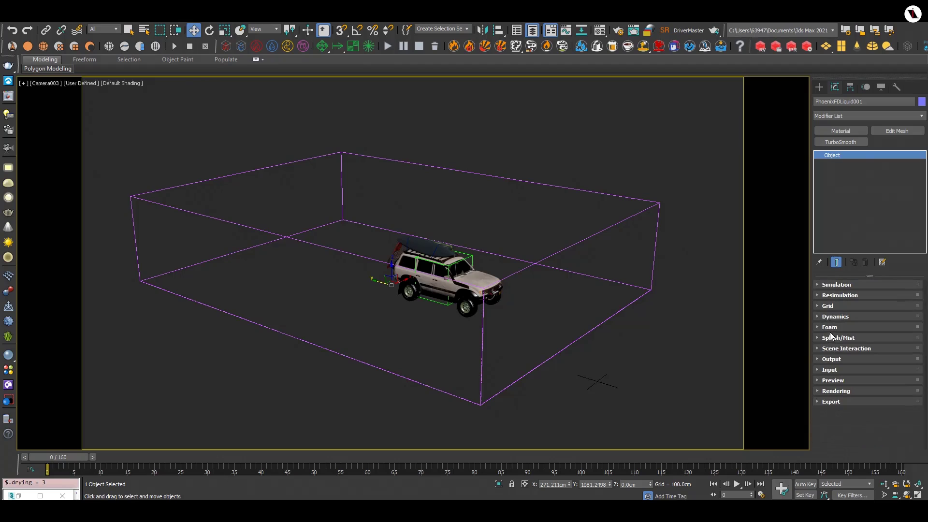
- Enable foam with a new particle shader, setting the foam amount field to 0
click(830, 331)
drag(862, 351, 861, 413)
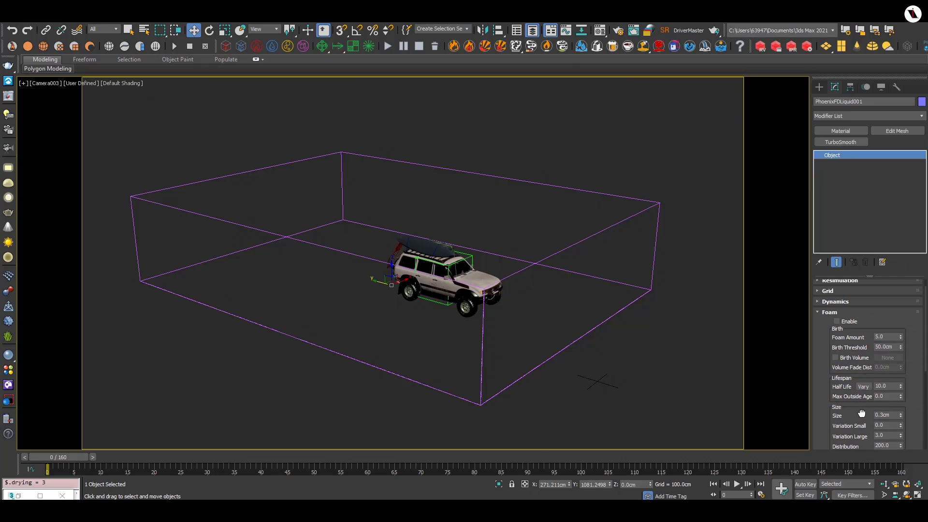
double_click(886, 337)
text(0)
key(Return)
click(837, 321)
click(541, 284)
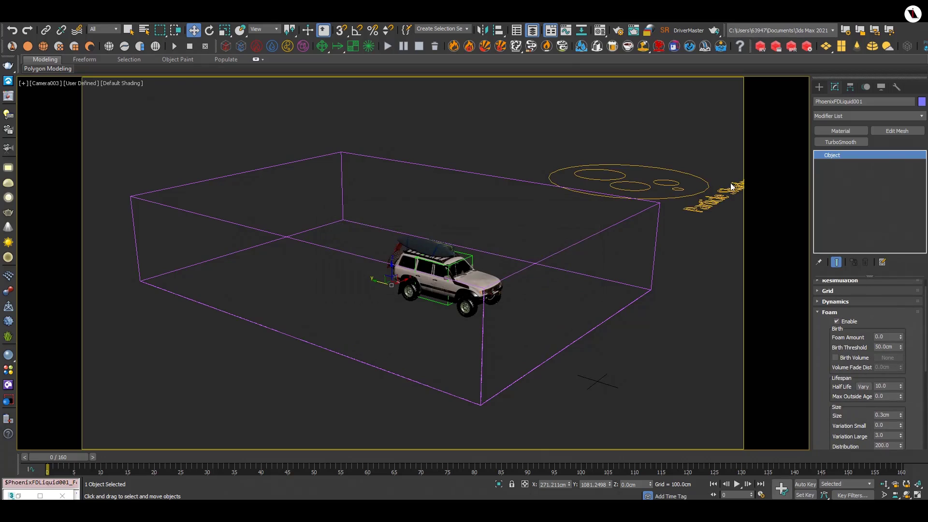
- Set foam birth threshold 20cm, half life 1.5 and max outside age 0.5
scroll(854, 377, down, 1)
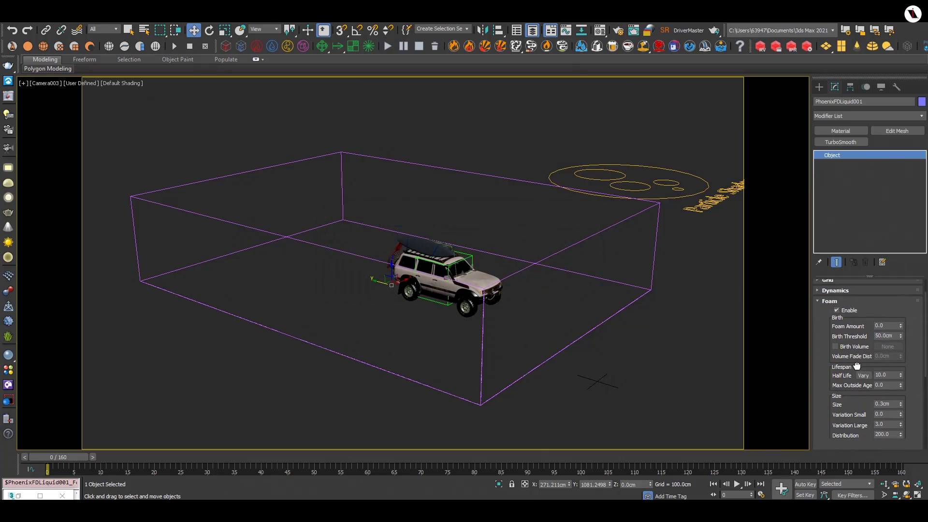
click(890, 334)
text(20)
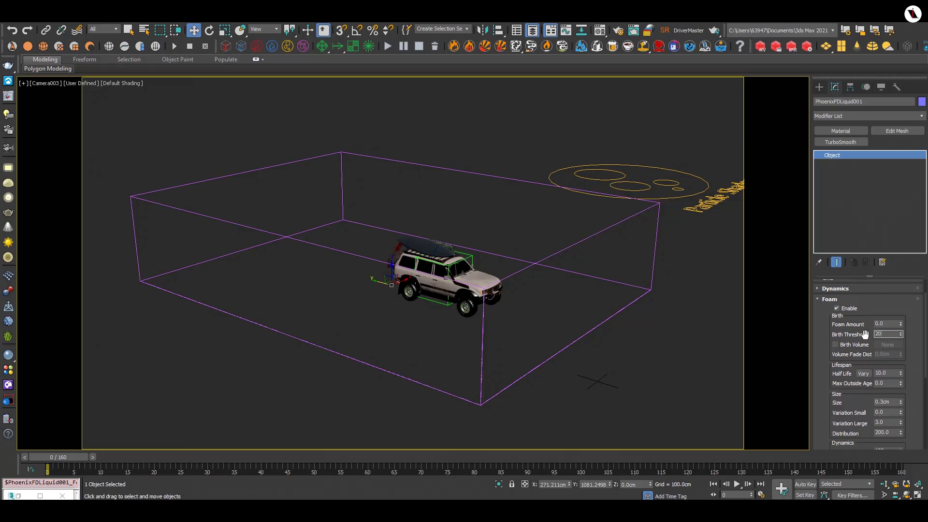
key(Return)
scroll(888, 347, down, 2)
double_click(889, 347)
text(1.5)
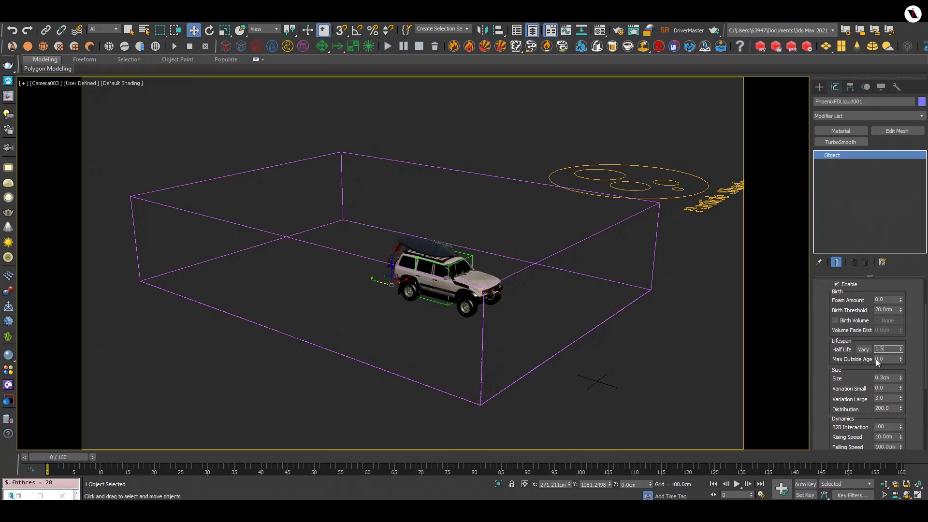
double_click(881, 360)
text(0.5)
key(Return)
- Set foam B2B Interaction to 5 and falling speed to 450cm
drag(854, 384, 853, 334)
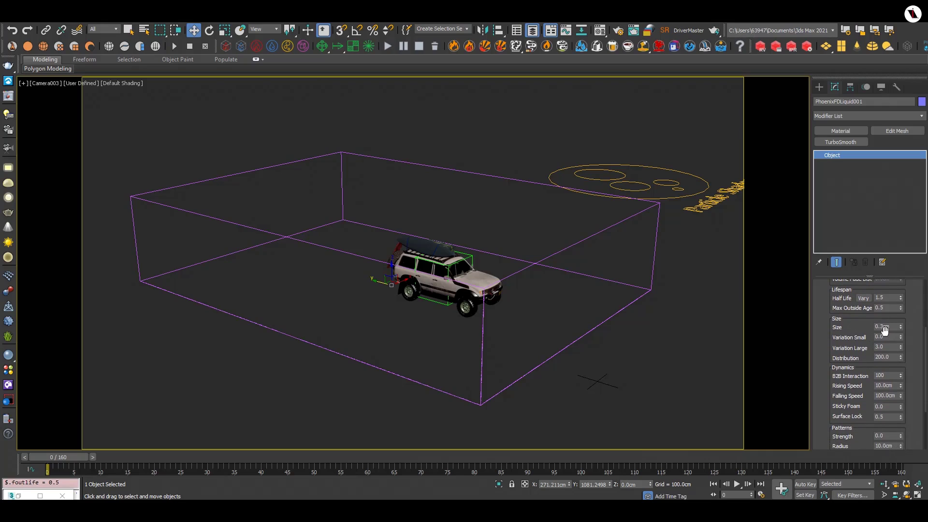
drag(862, 366, 851, 337)
double_click(887, 353)
text(5)
key(Return)
double_click(885, 355)
text(4)
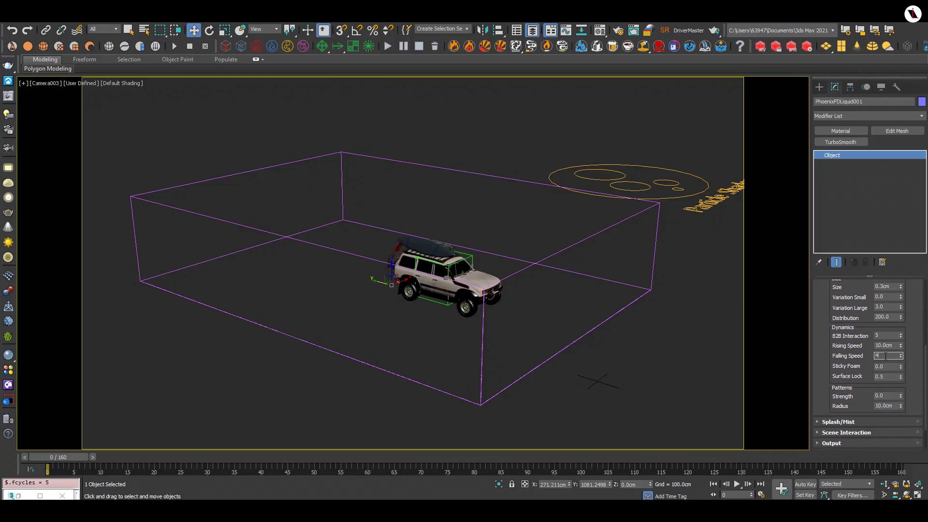
key(Return)
text(450)
key(Return)
- Set the foam pattern strength to 0.5
drag(862, 366, 859, 324)
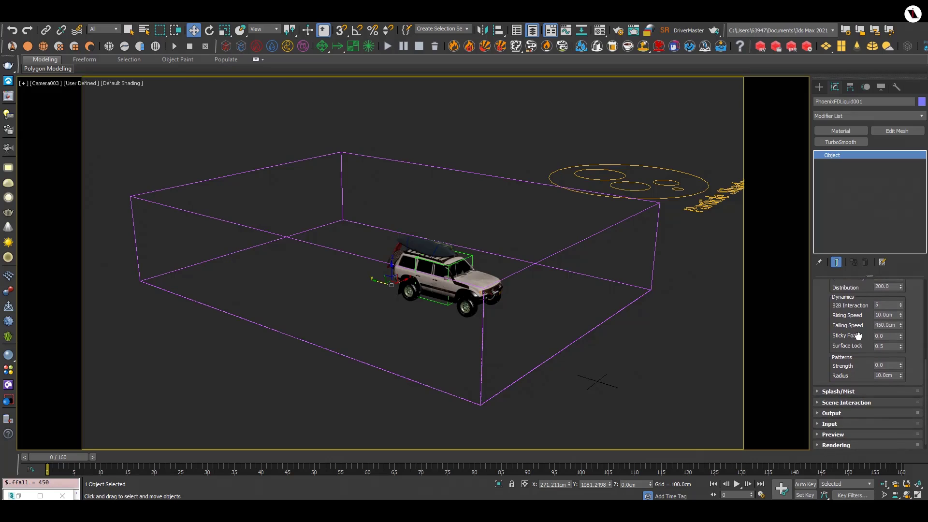
click(882, 355)
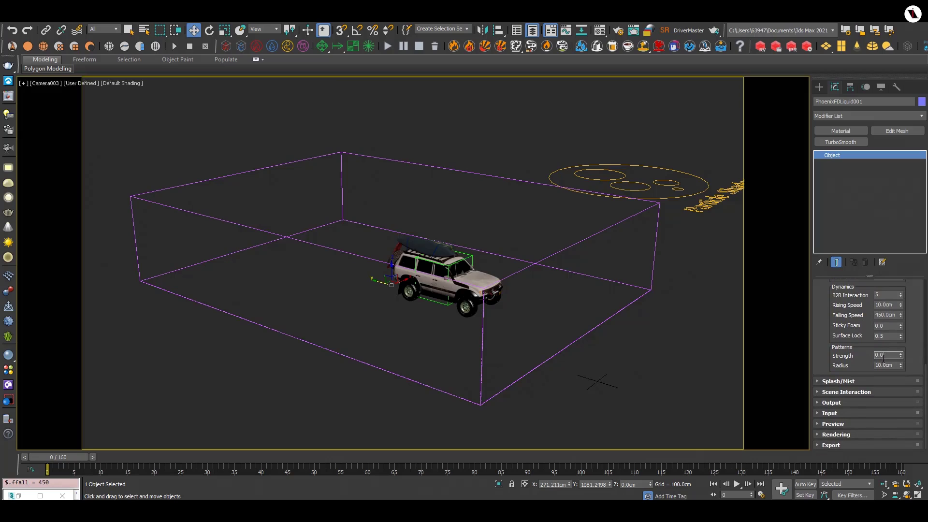
text(5)
click(882, 365)
text(44)
- Enable splashes and mist with a new particle shader and splash amount 2.5
click(839, 381)
scroll(841, 378, up, 3)
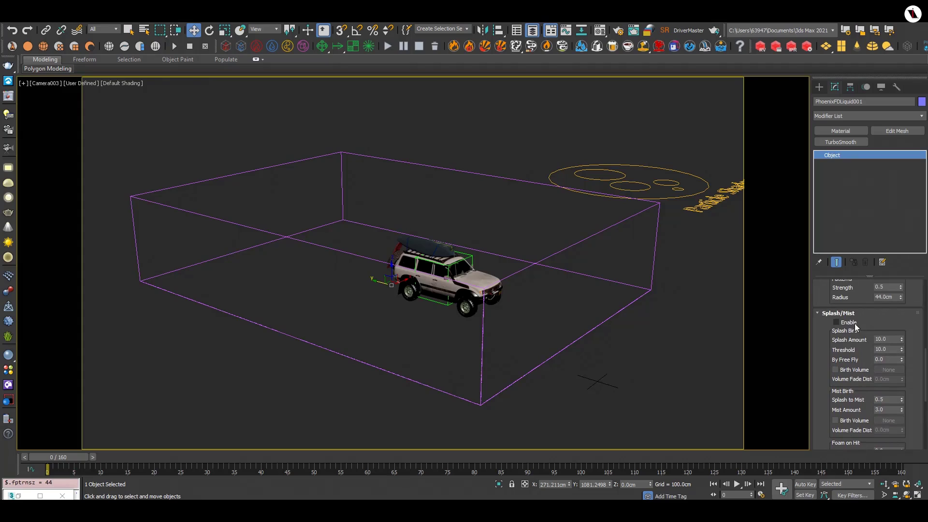
click(854, 322)
click(543, 285)
click(893, 338)
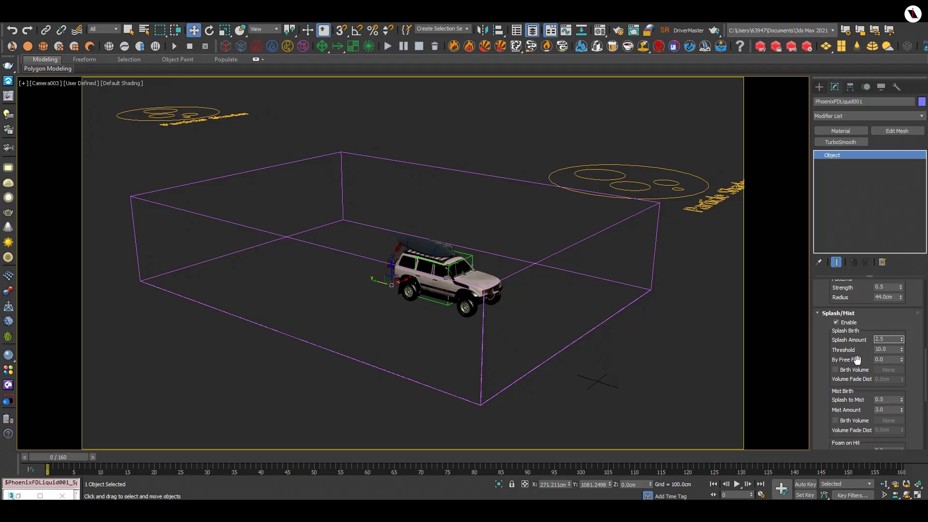
drag(859, 360, 859, 348)
- Set splash-to-mist 0.8, mist amount 5 and foam on hit 5
scroll(856, 370, down, 2)
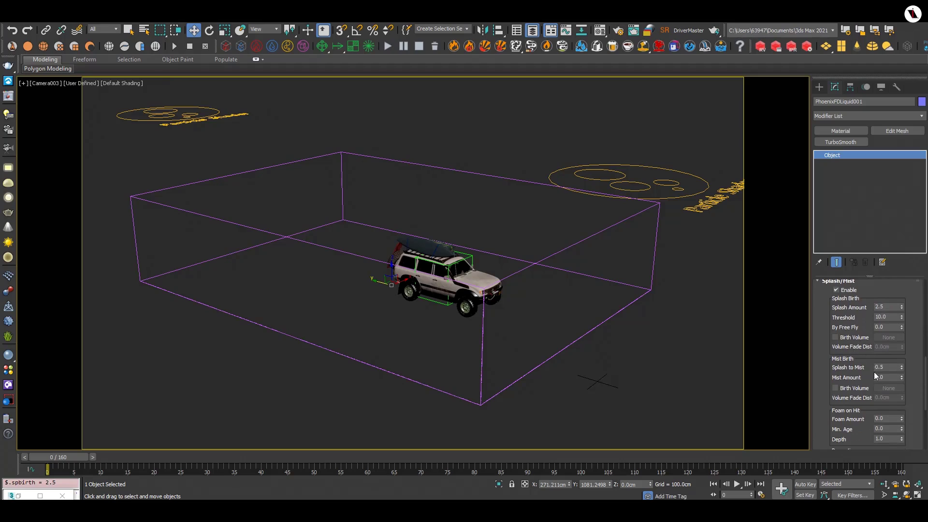
double_click(882, 367)
text(0.8)
key(Tab)
text(5)
key(Return)
drag(844, 370, 855, 316)
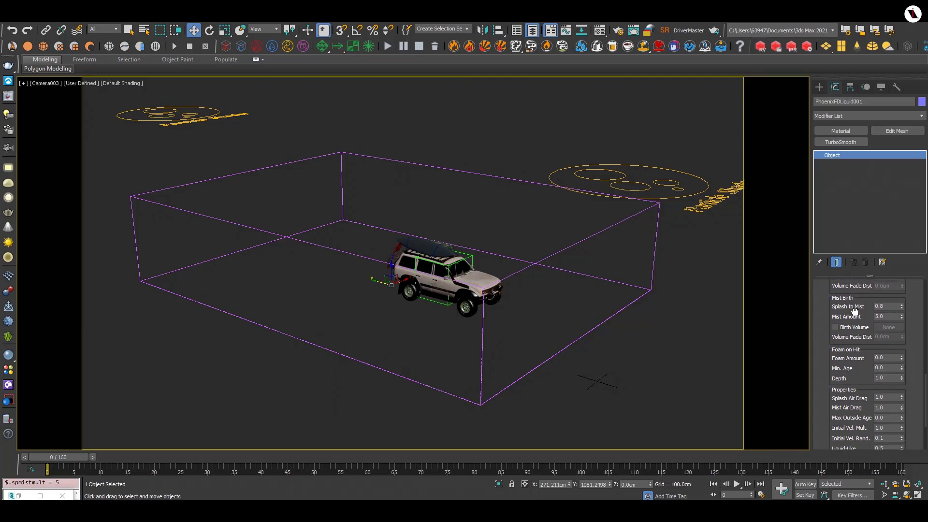
drag(854, 316, 855, 325)
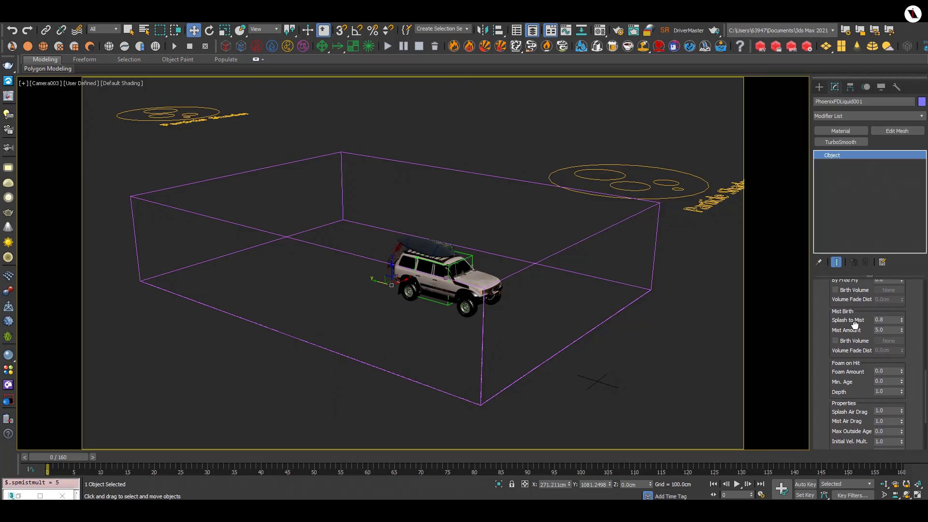
text(0.1)
double_click(883, 370)
text(5)
key(Return)
- Set the splashes' max outside age to 0.8 and Liquid-Like to 1
scroll(870, 401, down, 2)
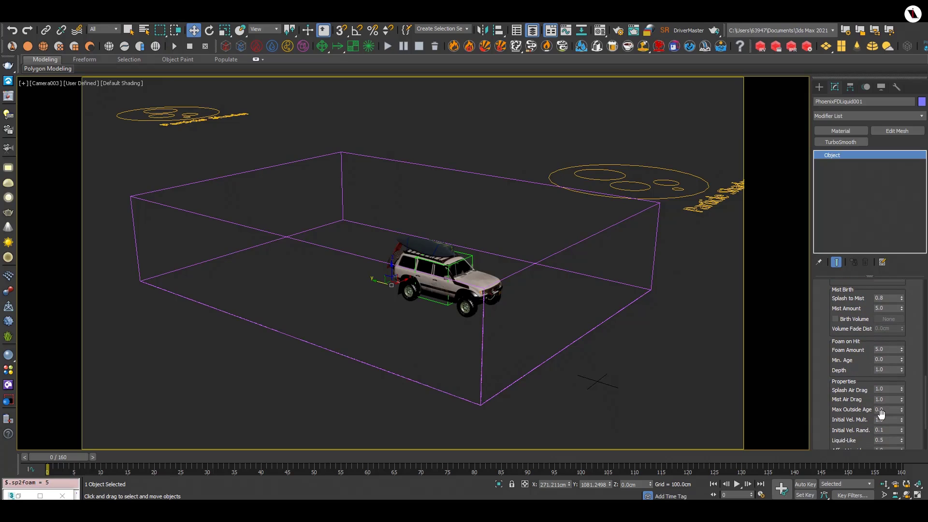
double_click(882, 409)
text(3.5)
key(Return)
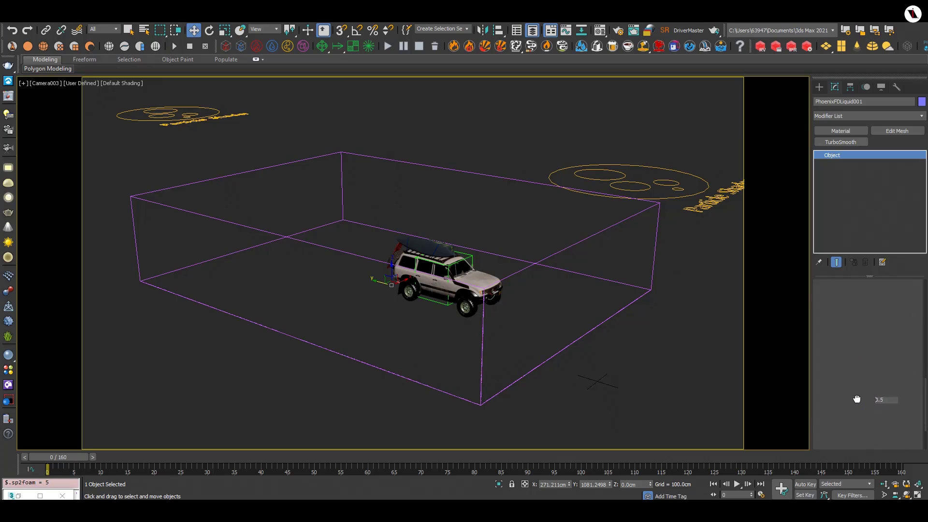
scroll(867, 397, down, 2)
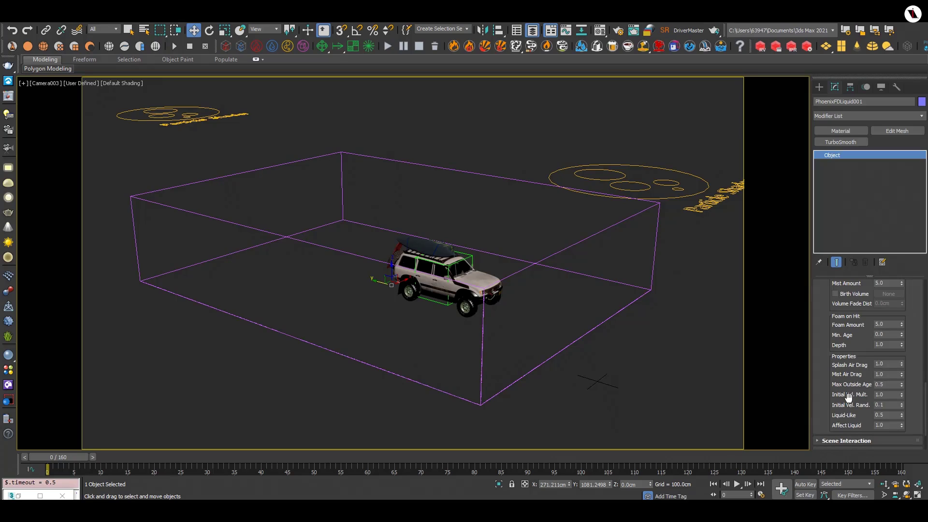
double_click(879, 384)
text(0.8)
key(Return)
scroll(860, 381, down, 2)
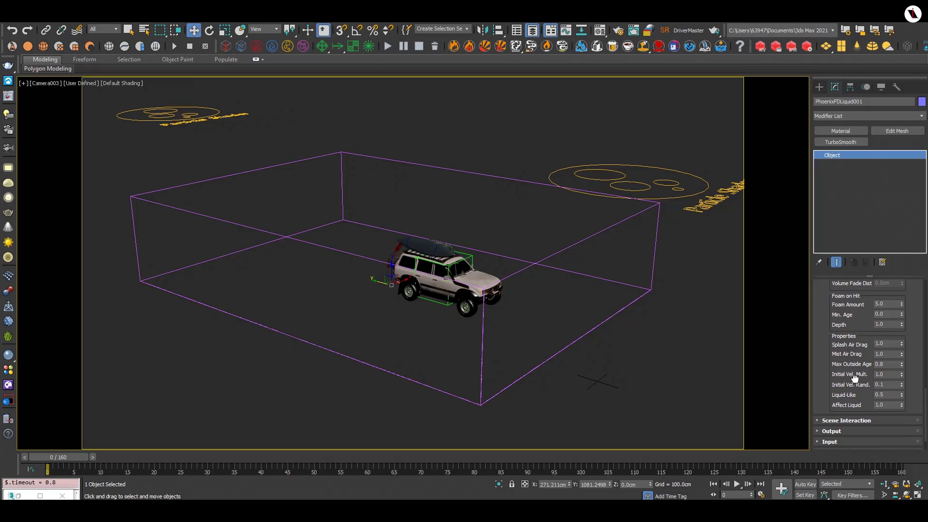
scroll(854, 378, down, 1)
double_click(882, 392)
text(1)
key(Return)
scroll(845, 392, down, 3)
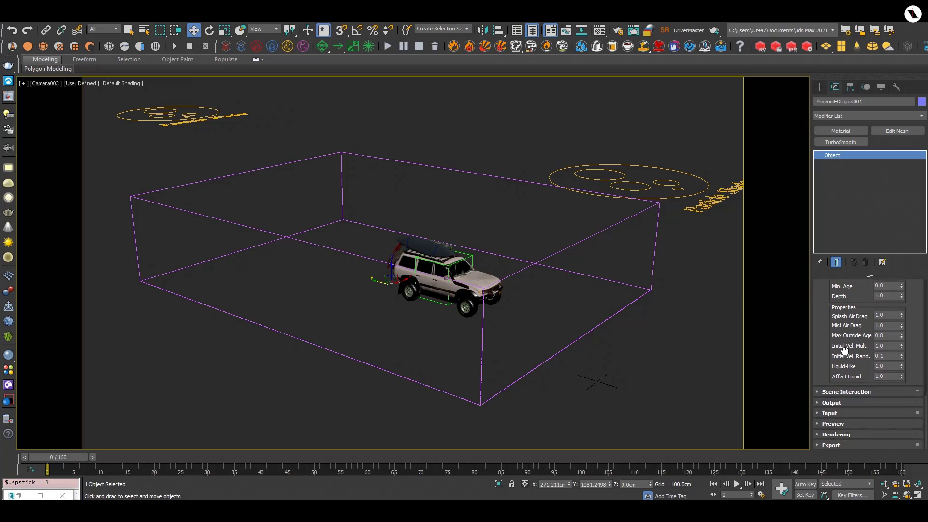
drag(844, 351, 851, 453)
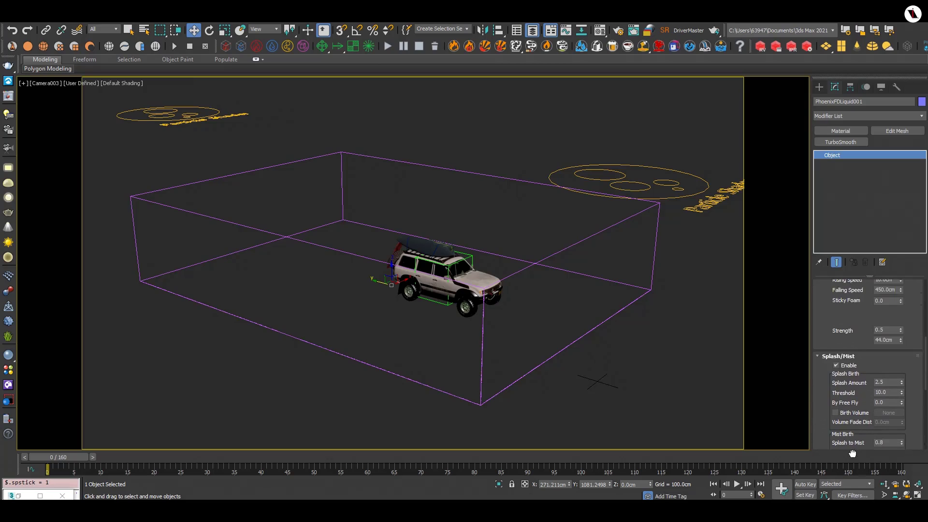
- Collapse the Splash/Mist and Foam rollouts
click(824, 356)
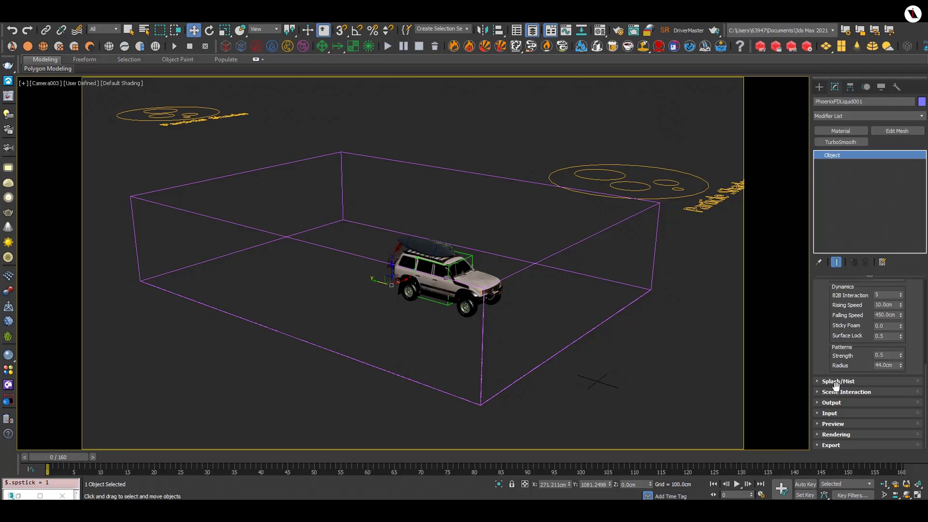
scroll(839, 425, up, 2)
scroll(834, 429, up, 2)
scroll(833, 416, up, 2)
scroll(829, 358, up, 1)
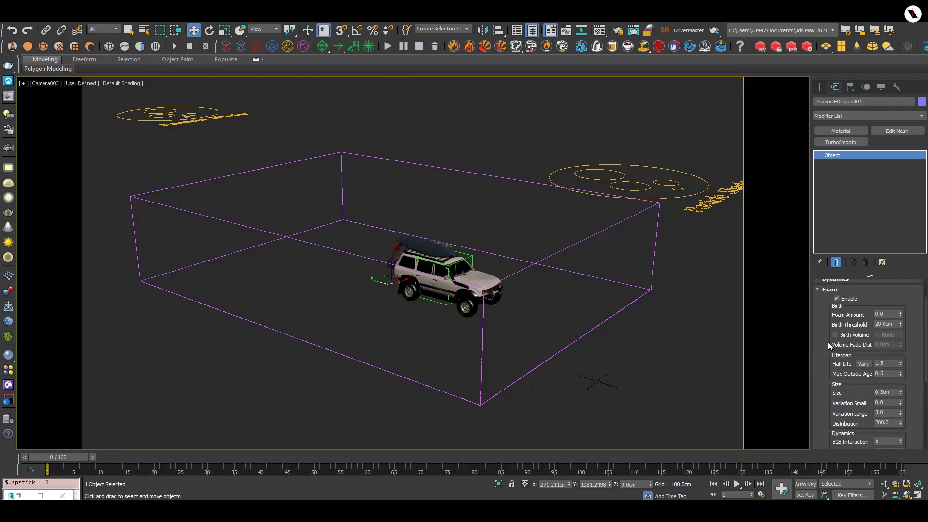
click(825, 290)
- Render the foam particle shader as Points in grey 95
click(718, 212)
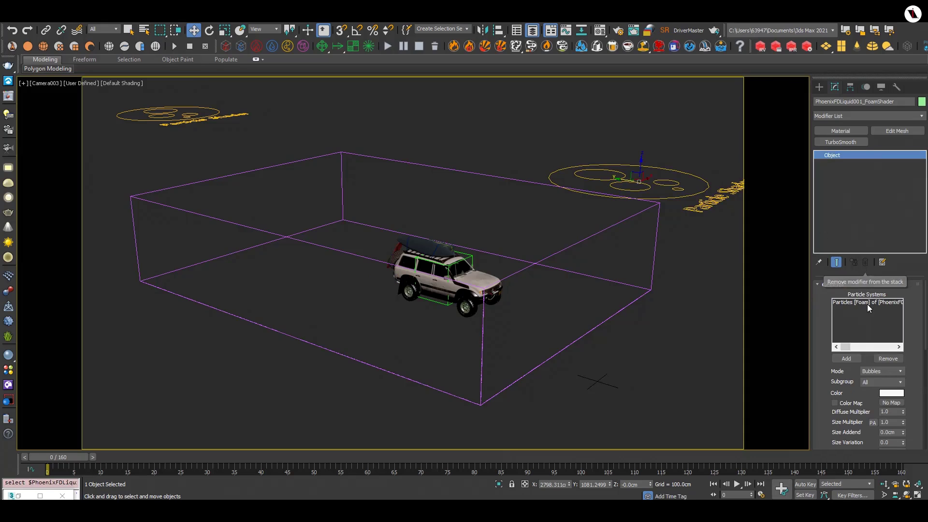
click(880, 370)
click(879, 401)
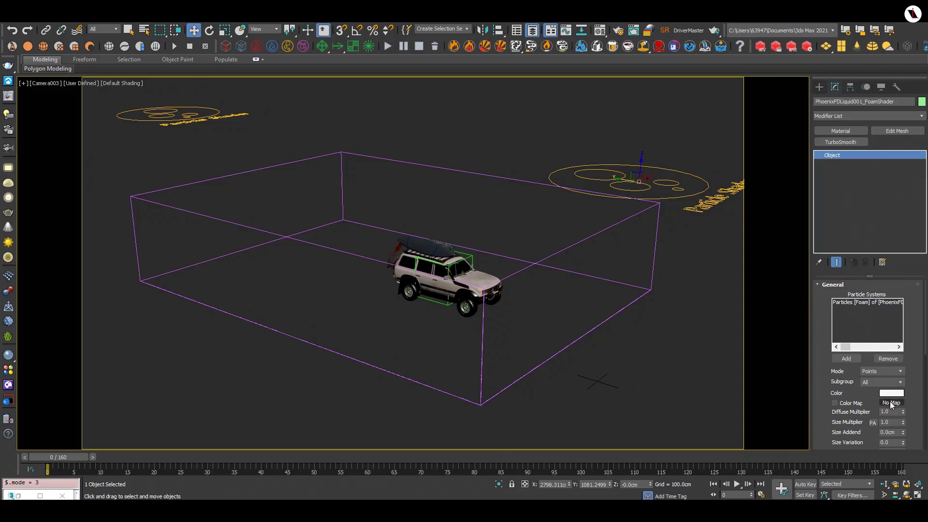
click(889, 393)
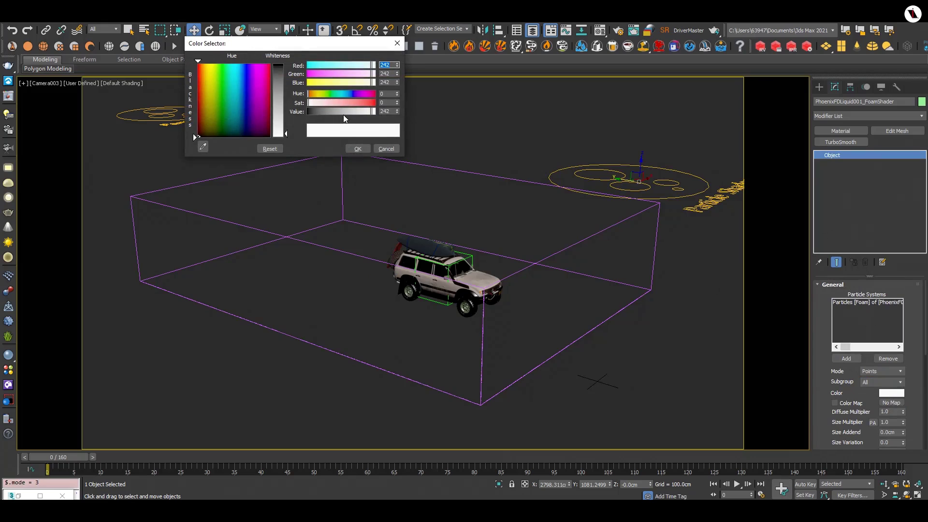
drag(343, 115, 332, 112)
click(363, 149)
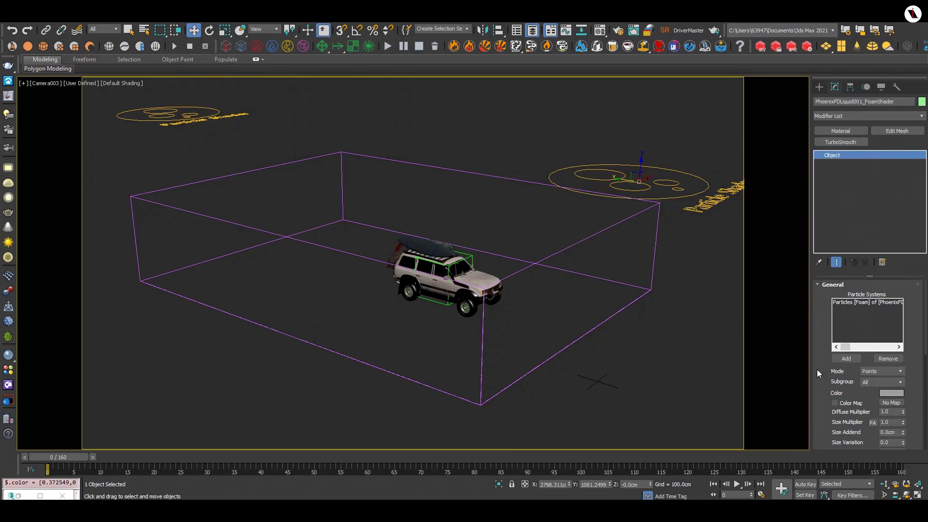
- Render the splash particles as grey Points with subgroup All, then select PhoenixFDLiquid001
click(219, 112)
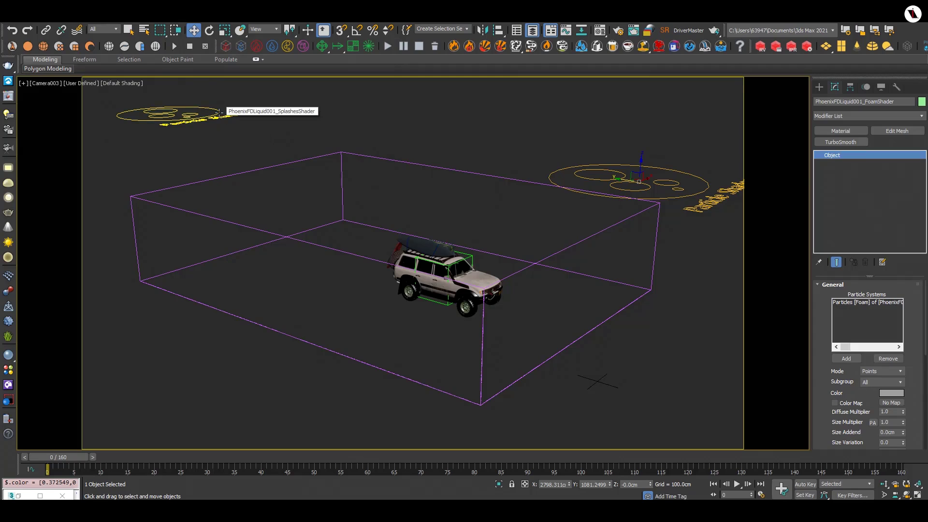
click(873, 371)
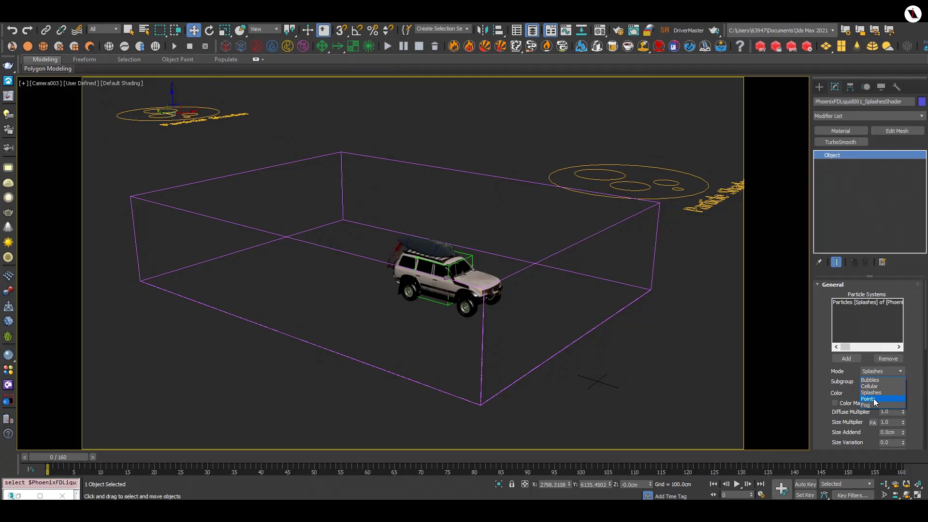
click(874, 399)
click(873, 384)
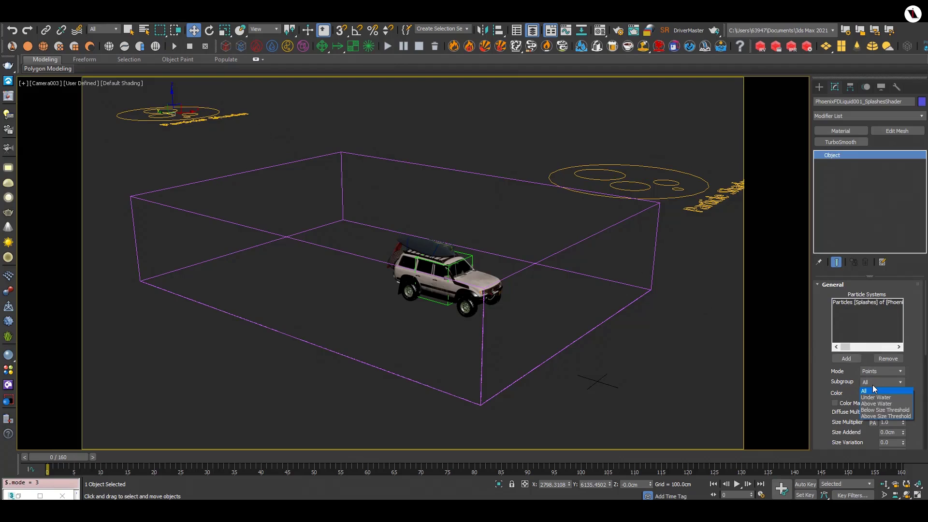
click(872, 387)
click(332, 112)
click(360, 149)
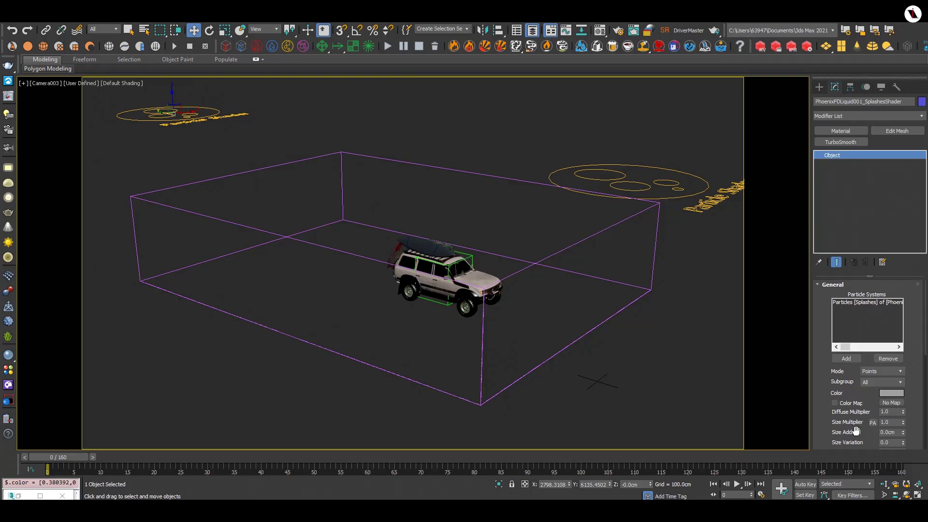
mouse_move(855, 429)
mouse_down()
mouse_move(853, 303)
mouse_move(841, 280)
mouse_move(833, 484)
mouse_up()
click(840, 333)
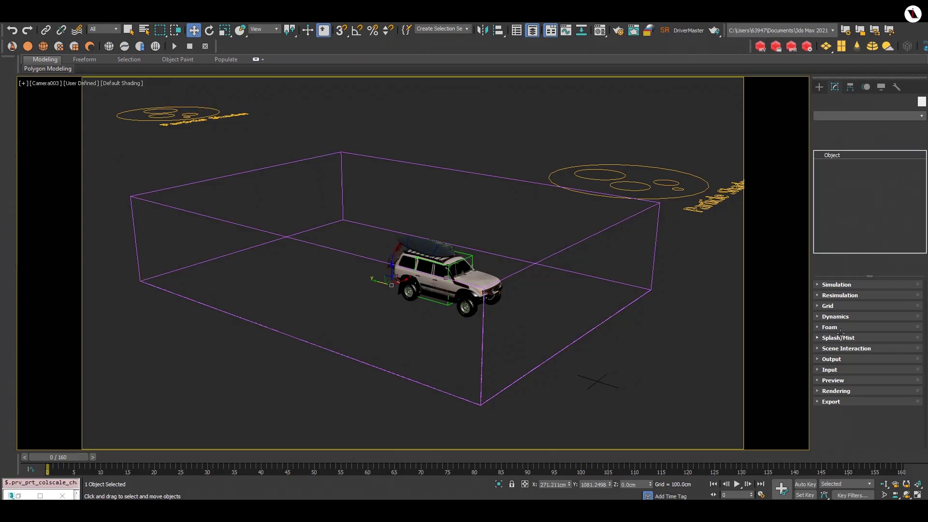
- Decrease the liquid grid to 437 × 608 × 129 cells, about 2.89 cm each
click(837, 305)
click(850, 322)
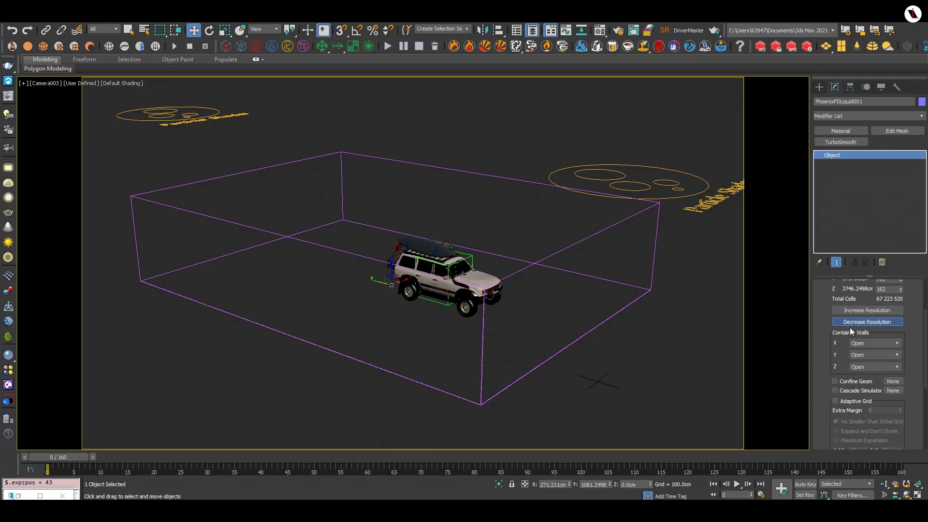
drag(837, 376, 837, 421)
mouse_move(47, 467)
mouse_down()
mouse_move(435, 468)
mouse_move(47, 468)
mouse_up()
- Select the car body and wheels, then orbit a Perspective view around the car
click(465, 308)
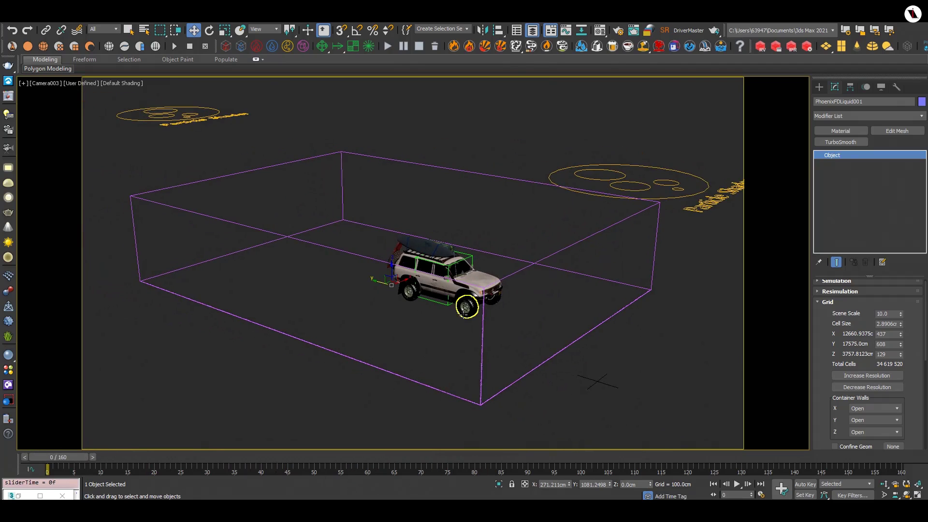
click(492, 296)
ctrl+click(492, 296)
ctrl+click(413, 293)
key(p)
mouse_move(444, 376)
alt+middle_down()
mouse_move(369, 362)
mouse_move(515, 305)
alt+middle_up()
- Give all four wheels a Phoenix FD Motion Velocity Effect of 1.3
ctrl+click(512, 295)
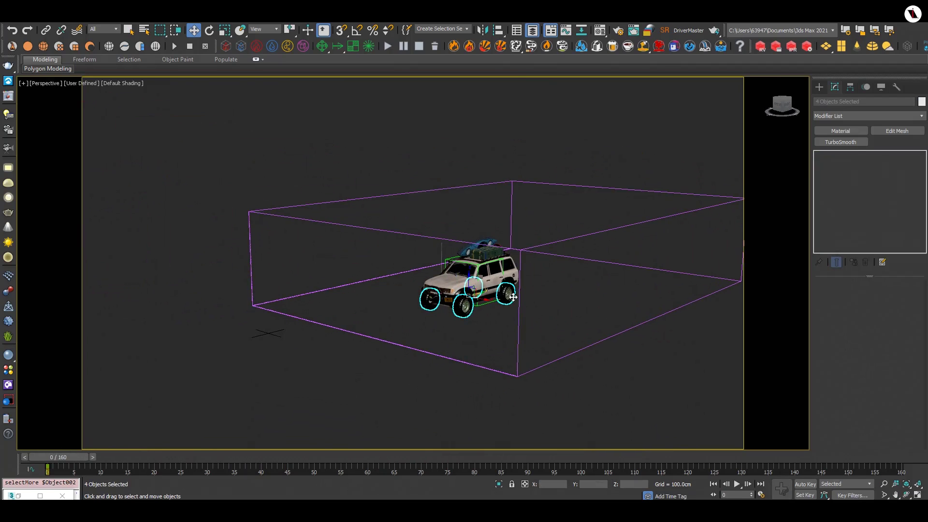
right_click(512, 294)
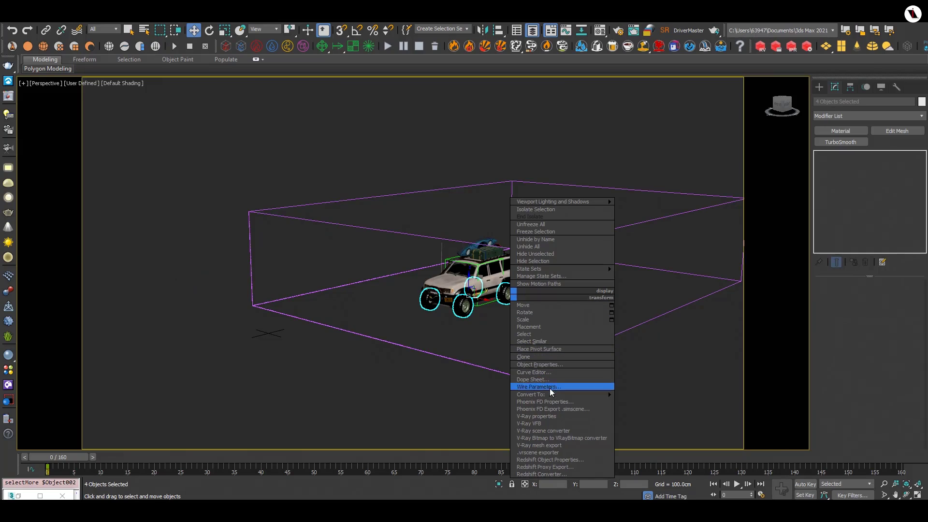
click(544, 401)
double_click(509, 222)
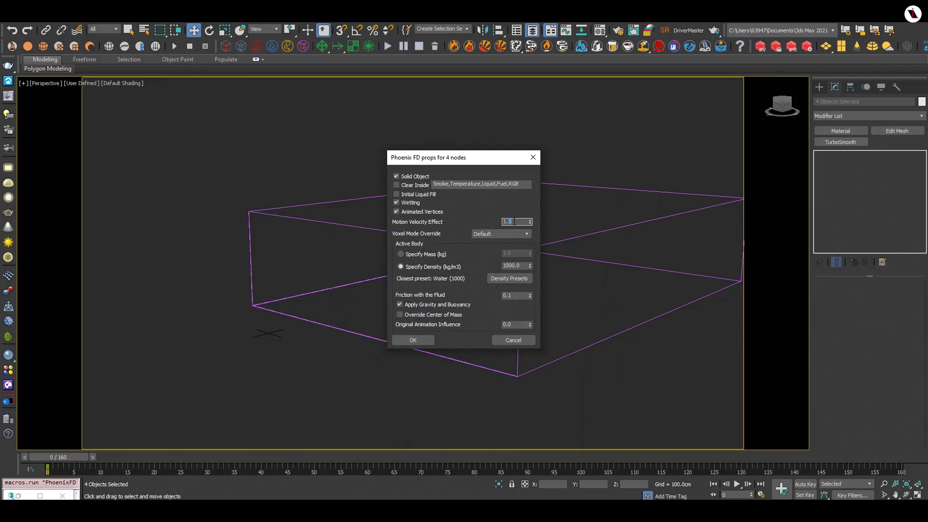
click(413, 339)
- Apply the same Phoenix FD Motion Velocity Effect to the car body
click(444, 281)
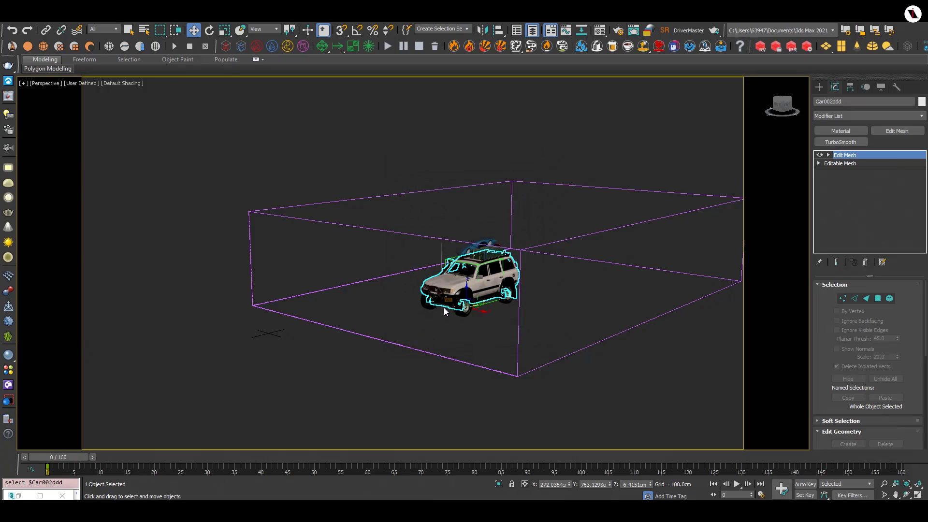
right_click(447, 276)
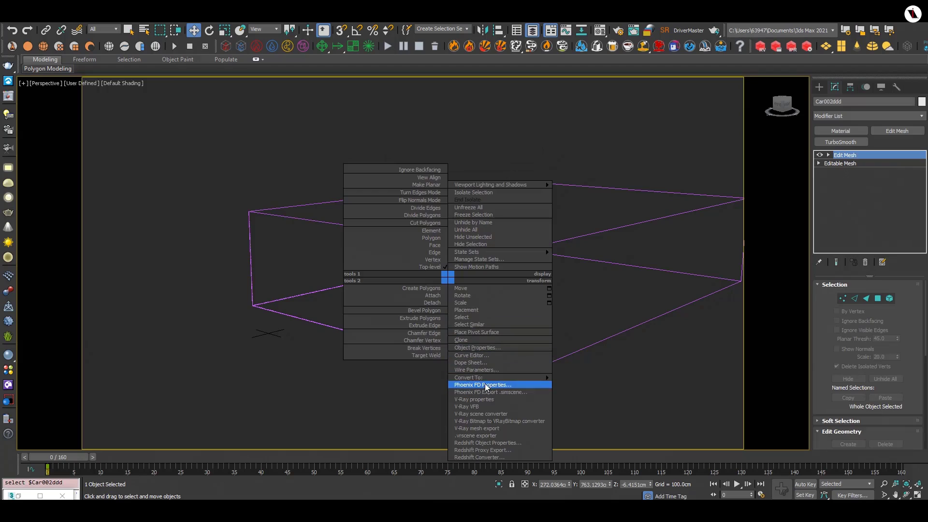
click(484, 383)
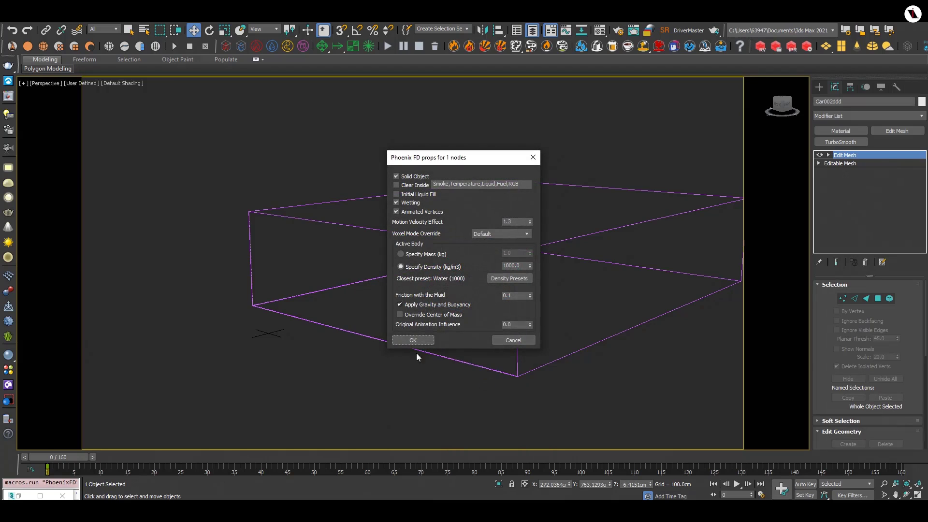
click(413, 340)
alt+middle_drag(420, 356, 520, 331)
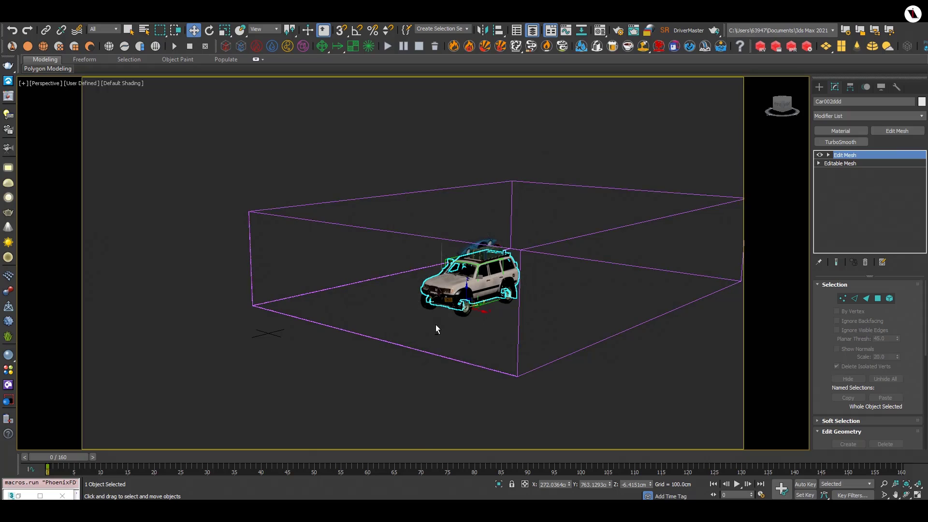
- Switch the viewport to Camera002, then to Camera003
key(c)
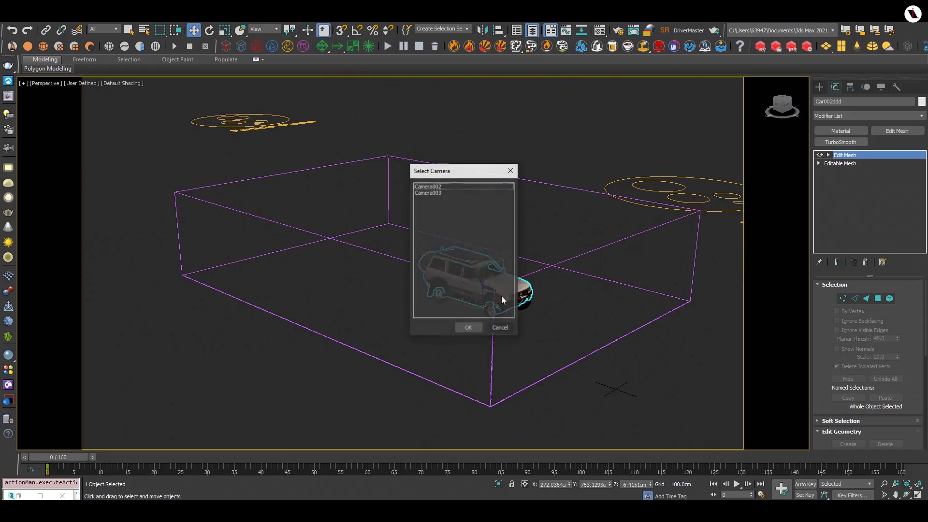
double_click(443, 187)
key(c)
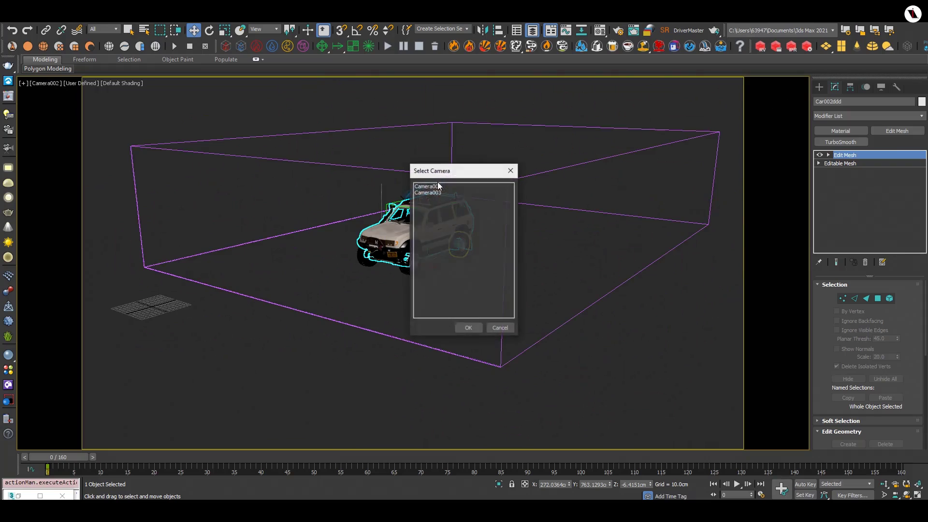
double_click(437, 192)
- Save the scene, return the timeline to frame 0, and reselect the liquid simulator
key(ctrl+s)
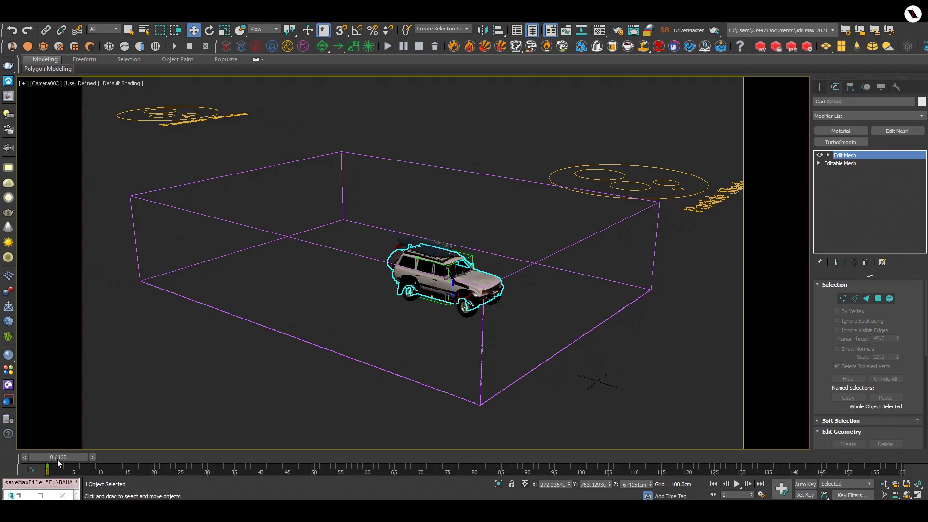
drag(58, 463, 47, 463)
click(621, 308)
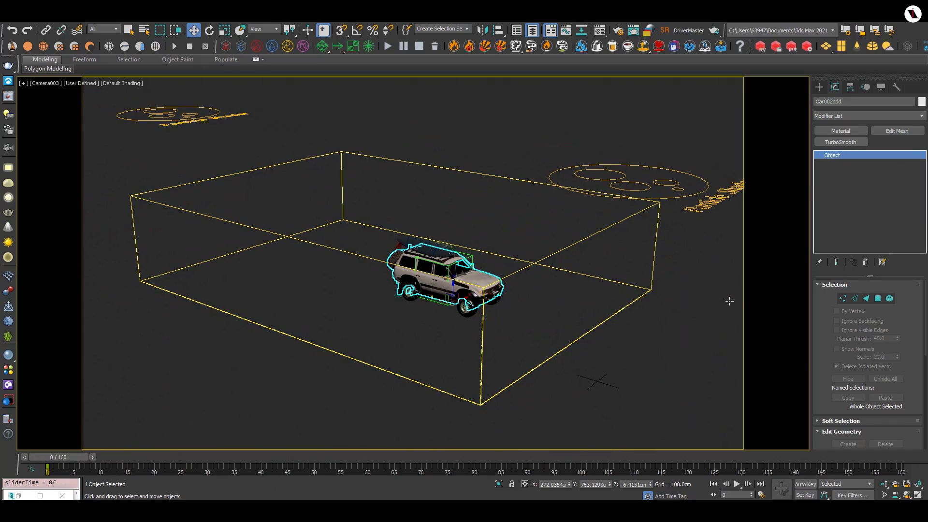
key(ctrl+z)
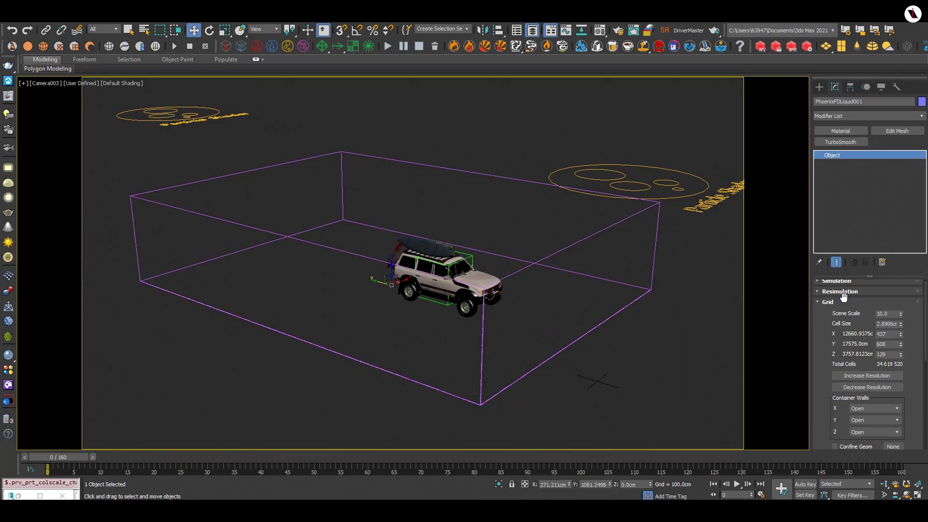
- Simulate the liquid from the Simulation rollout until frame 131, then clear the selection
click(846, 303)
click(840, 284)
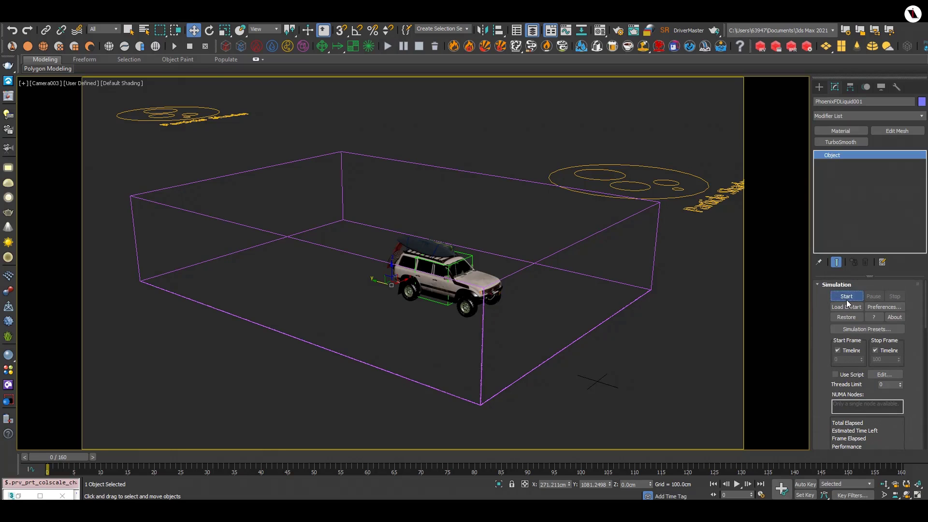
click(845, 300)
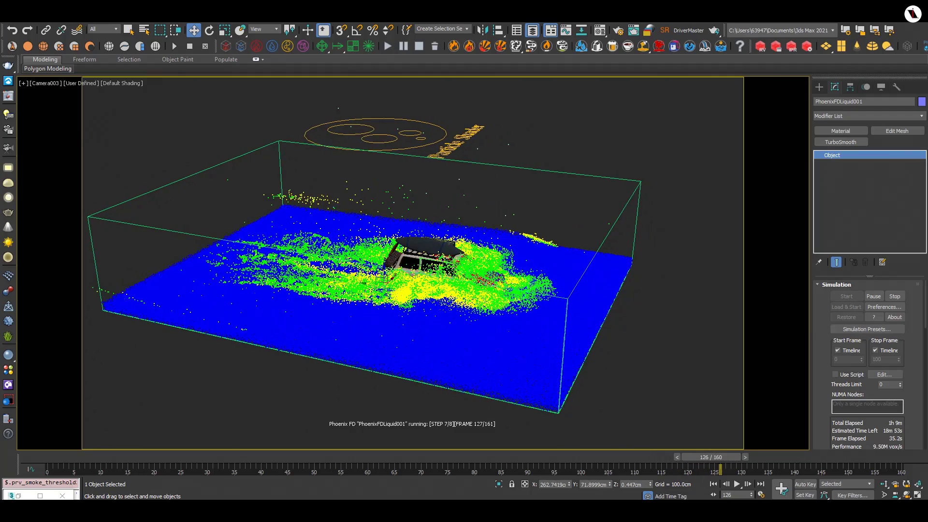
click(894, 297)
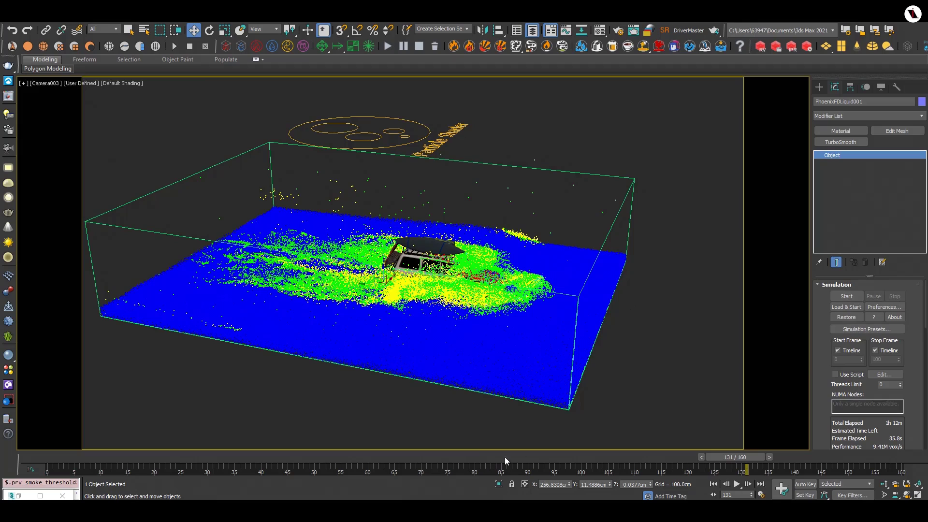
click(601, 408)
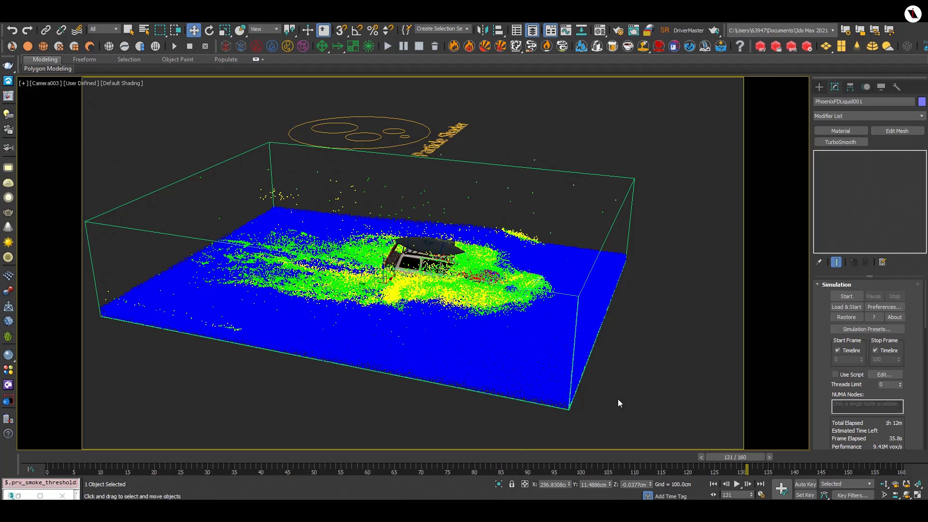
- Give the Water VRayMtl (IOR 1.33) volumetric translucency, grey fog and depth 10
click(600, 31)
mouse_move(200, 374)
mouse_down()
mouse_move(193, 323)
mouse_move(184, 384)
mouse_move(197, 307)
mouse_up()
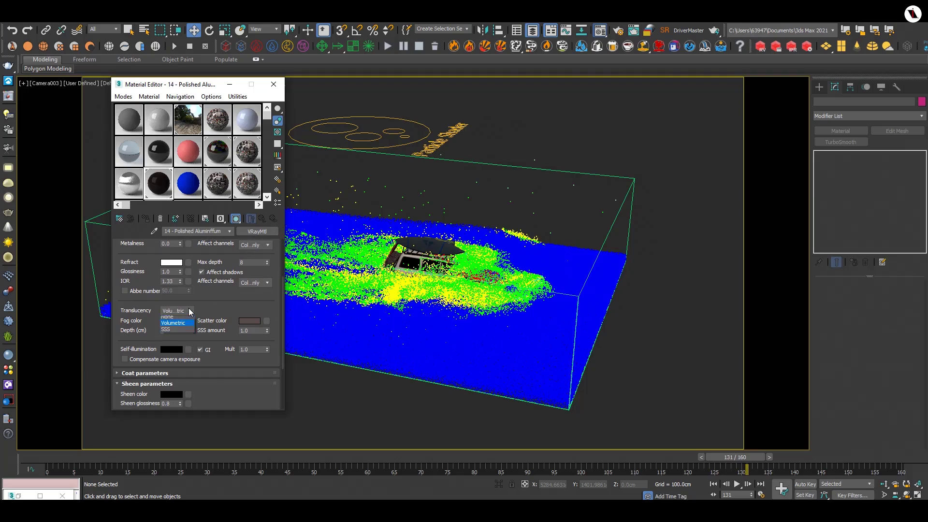
click(173, 330)
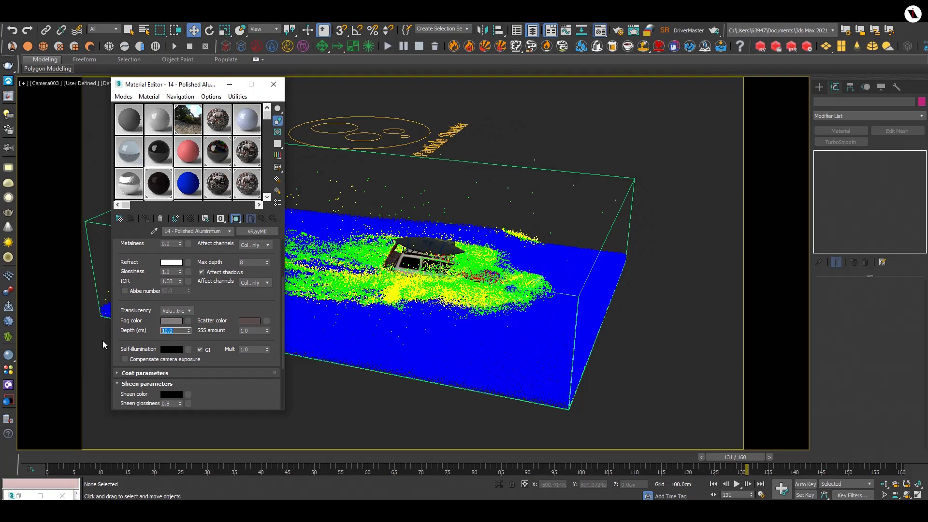
scroll(236, 304, up, 2)
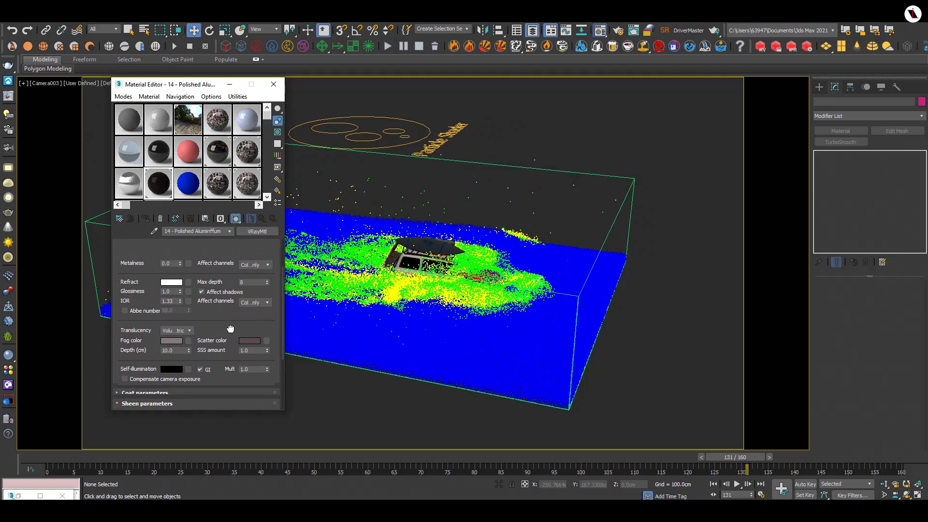
click(477, 166)
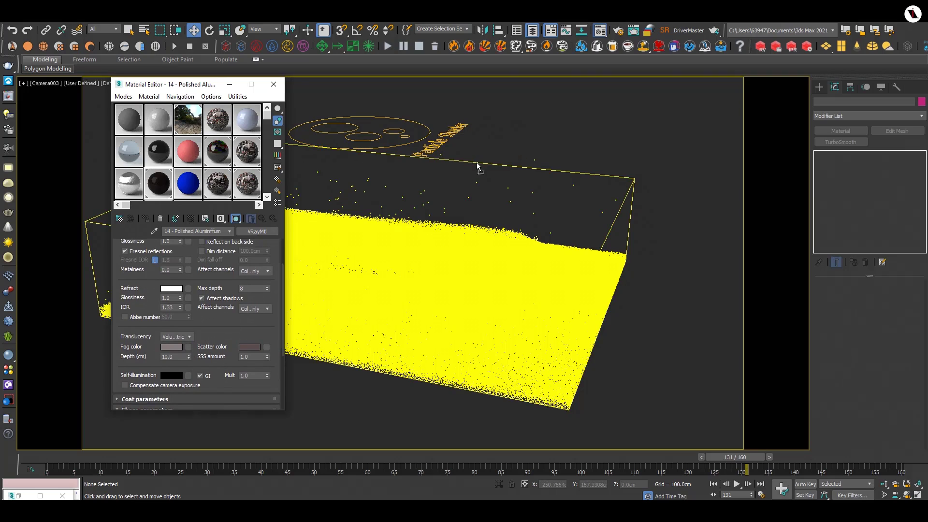
click(377, 135)
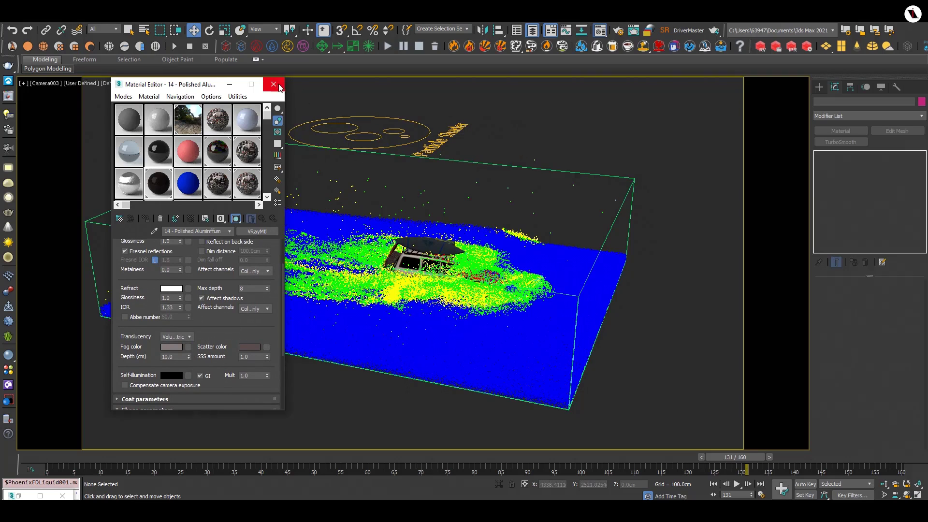
click(274, 84)
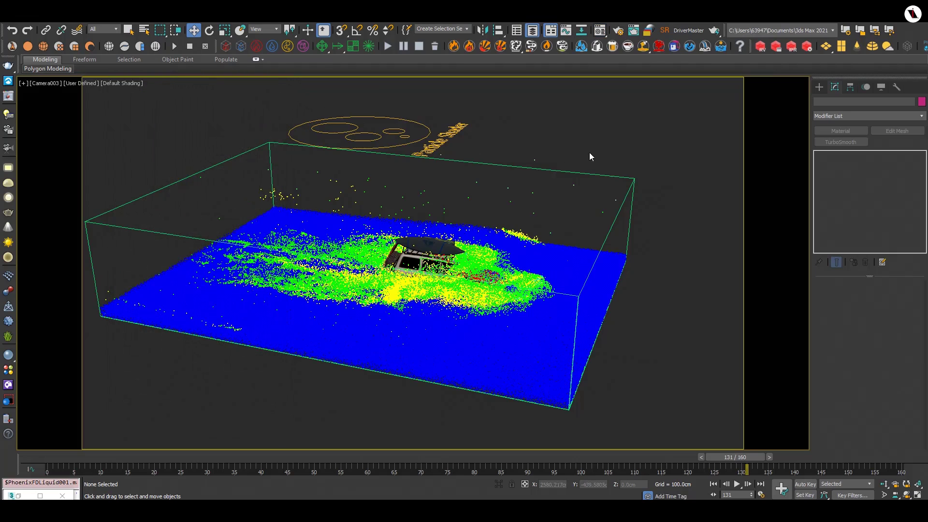
- Render Camera003 at frame 131 and zoom around the result in the V-Ray Frame Buffer
click(719, 32)
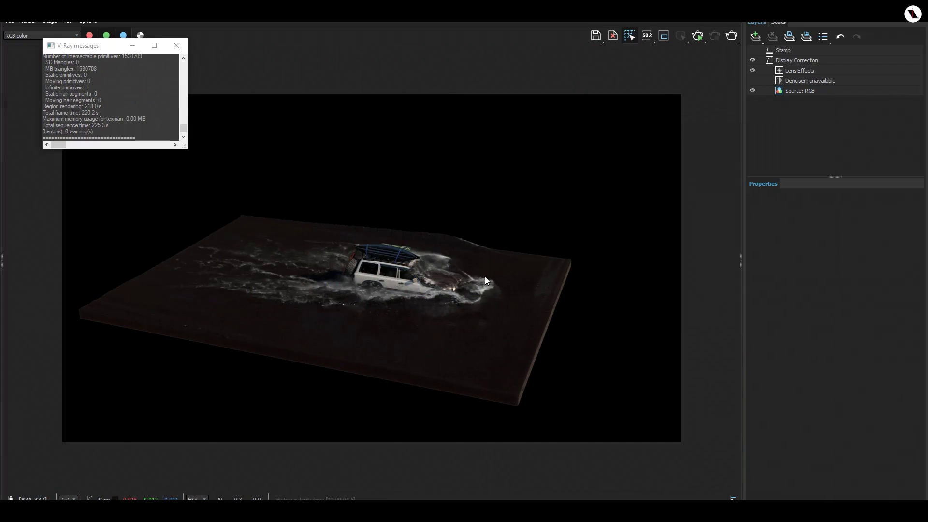
scroll(459, 290, up, 3)
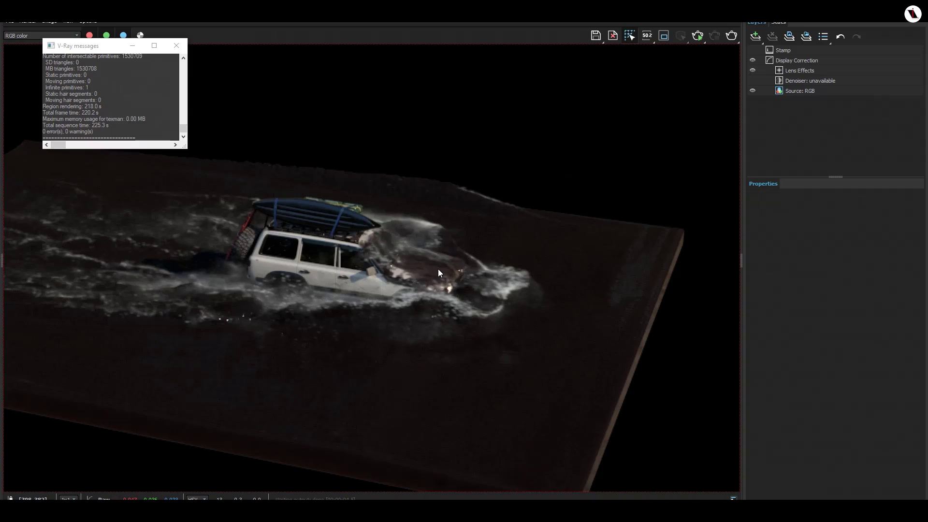
scroll(438, 269, down, 3)
scroll(455, 258, up, 3)
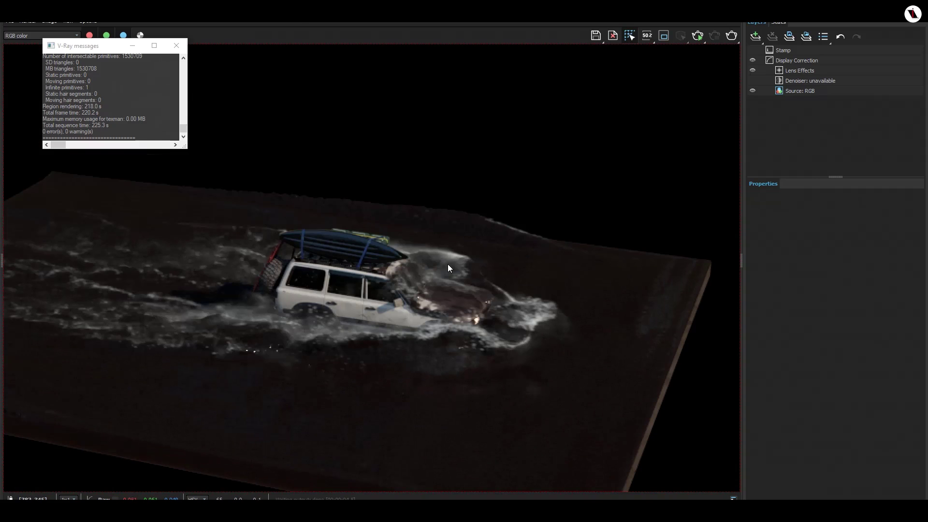
scroll(448, 265, down, 2)
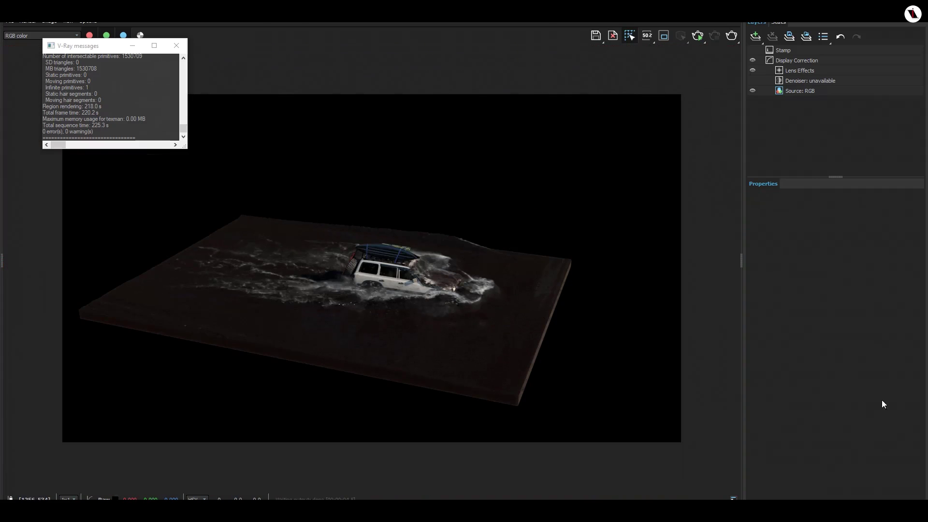